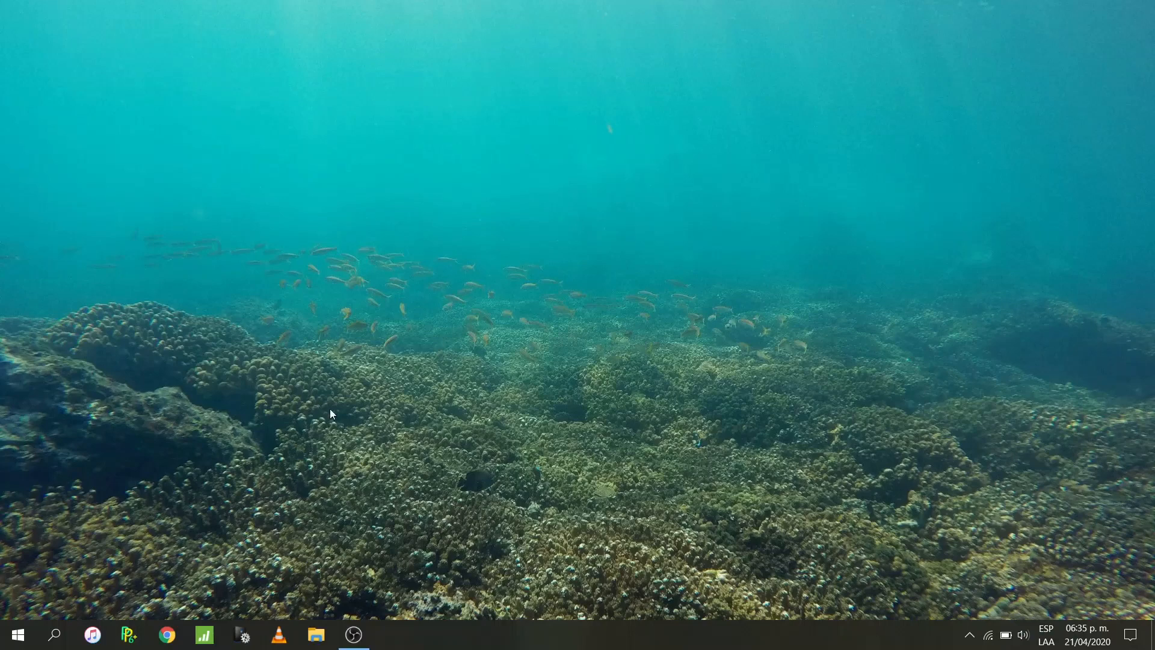
Step: Launch PRIMER 6 in a maximized window and open the Excel file REPTILES.xls from the Curso Ecologia de Comunidades folder
click(127, 635)
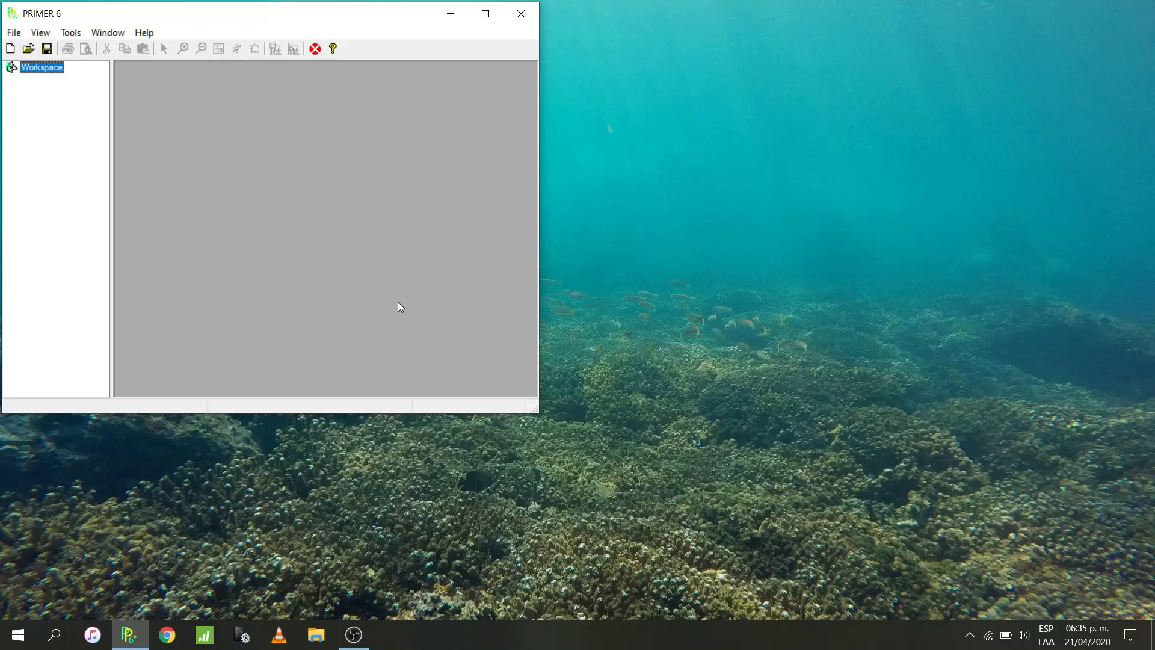
click(485, 13)
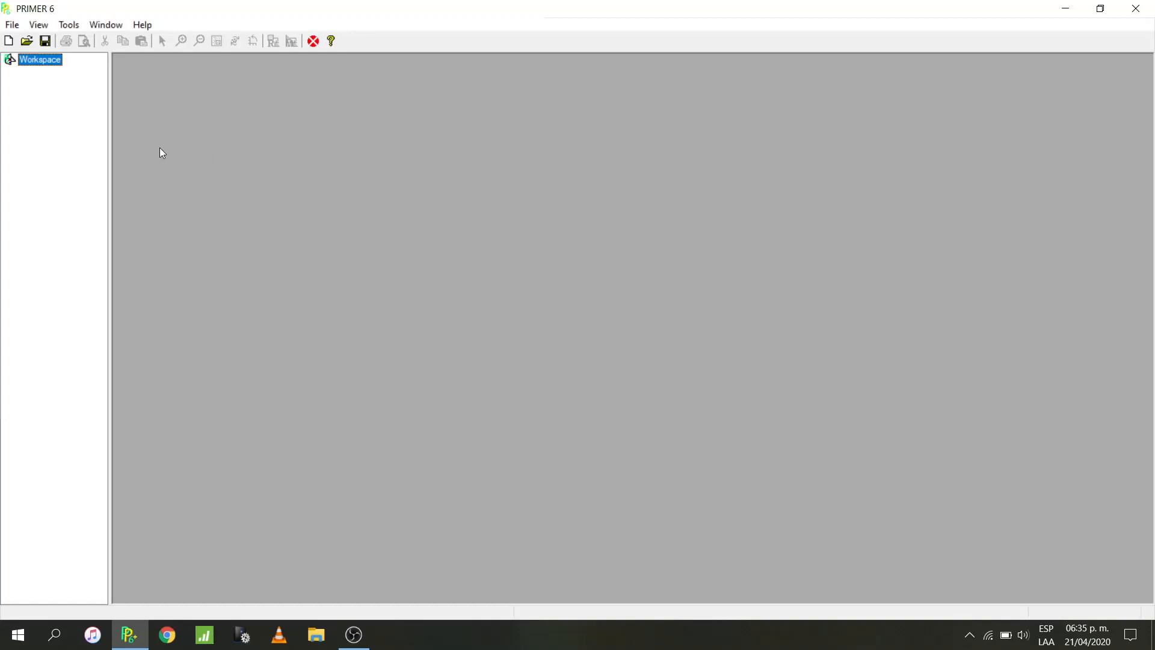
click(28, 46)
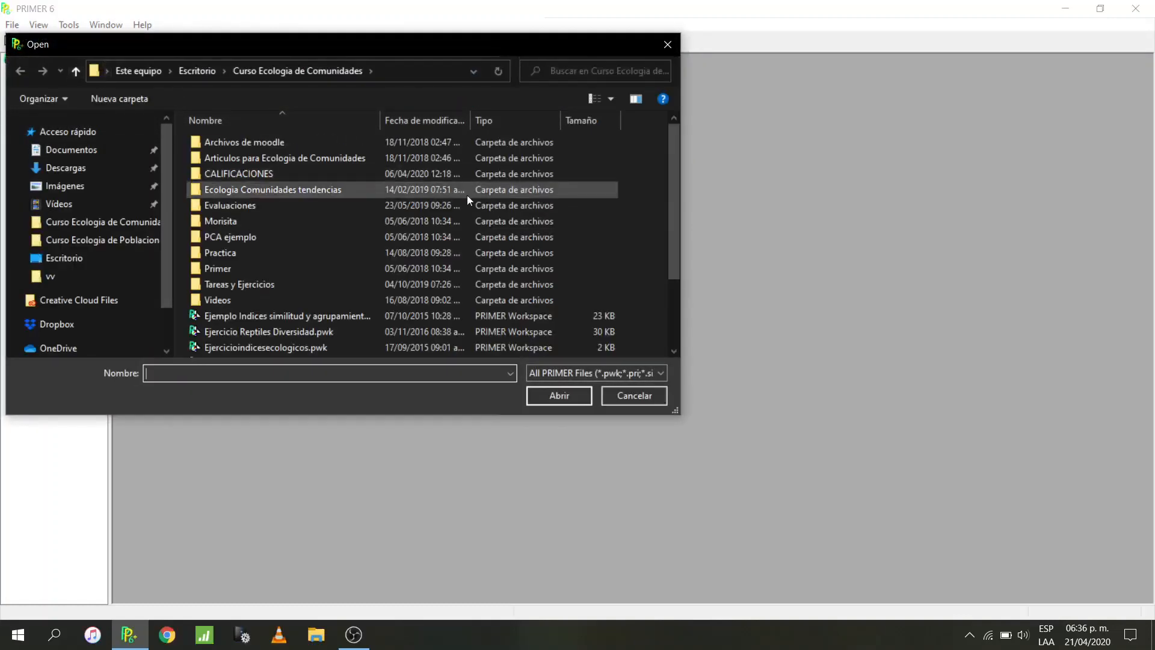
drag(673, 153, 667, 216)
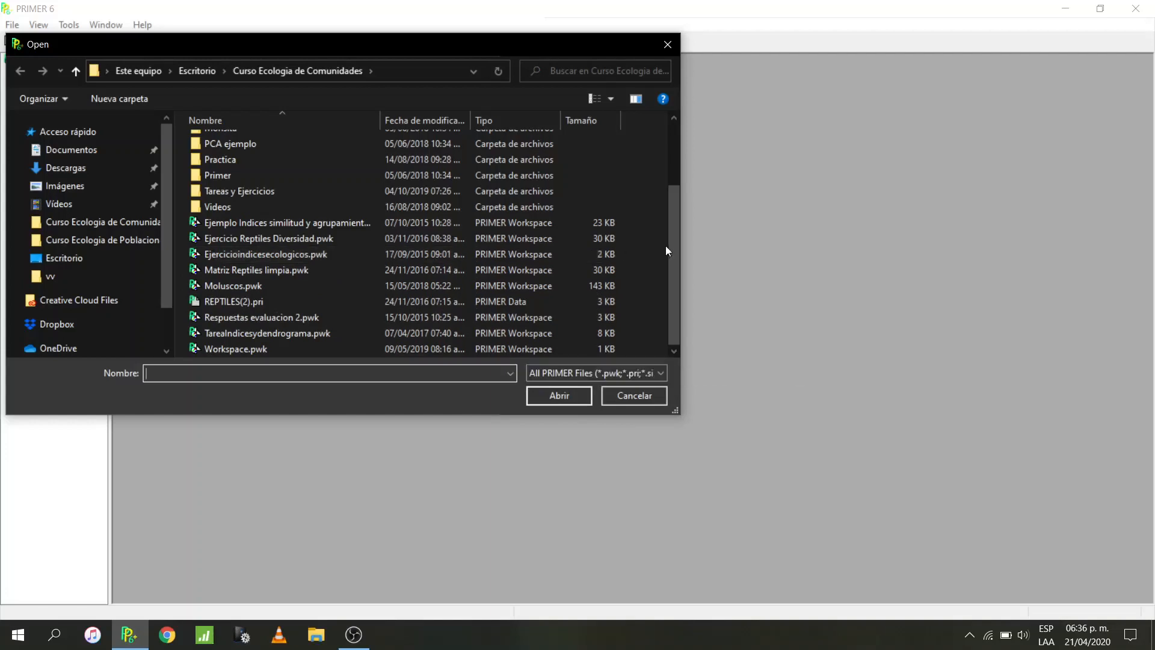
click(584, 370)
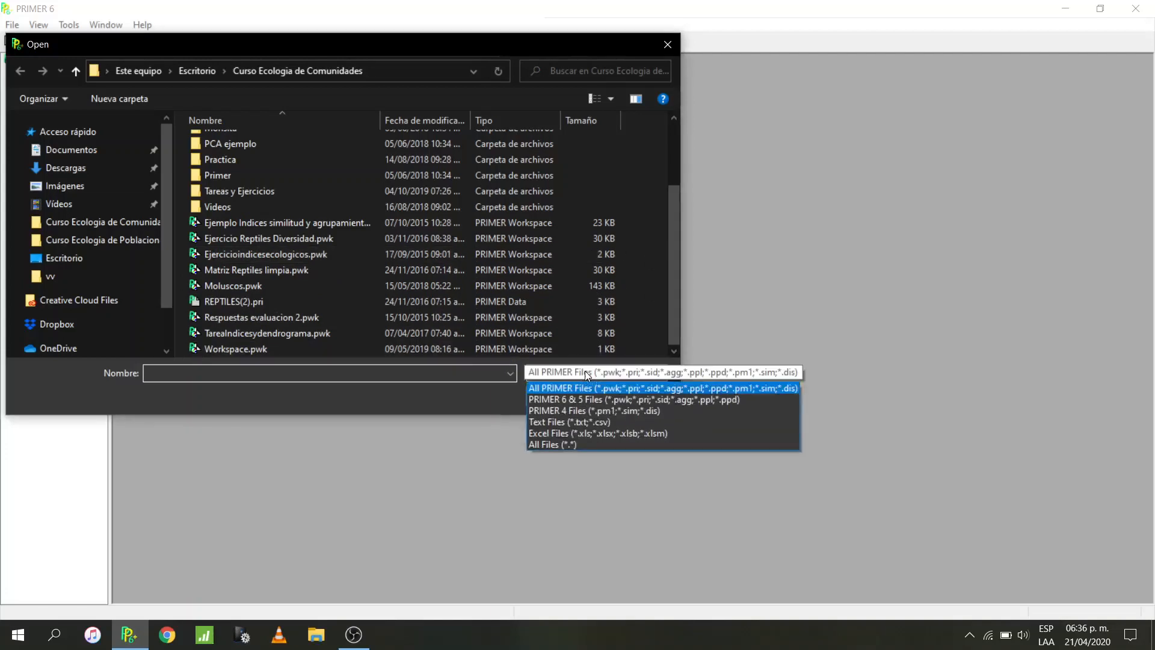
click(558, 432)
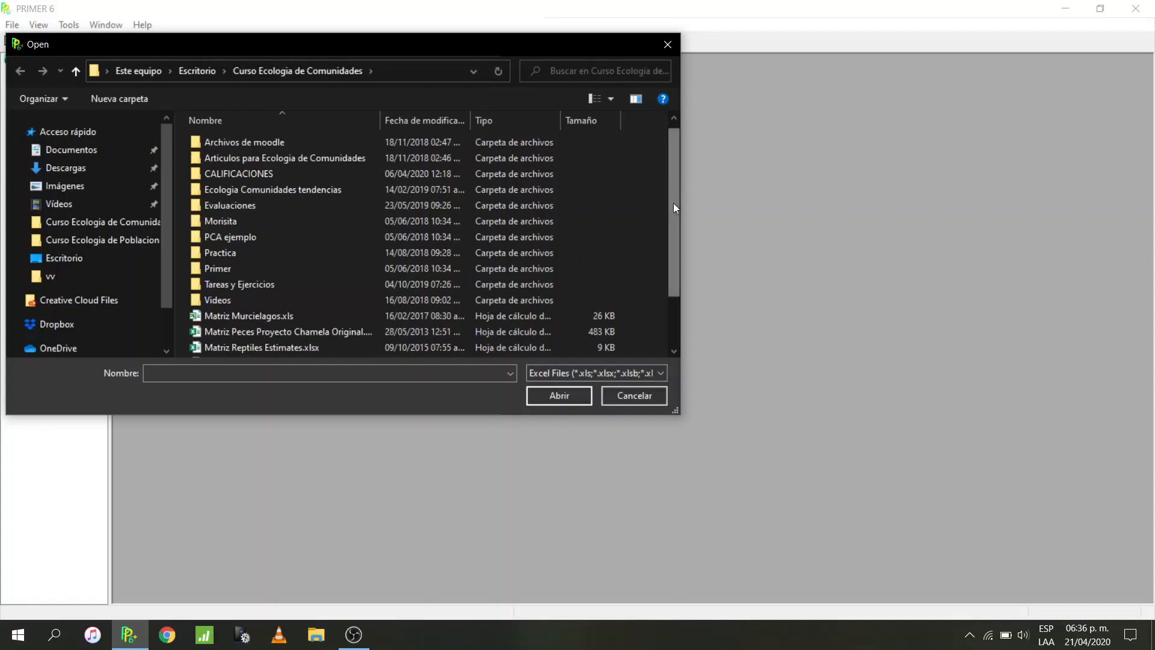
scroll(673, 203, down, 3)
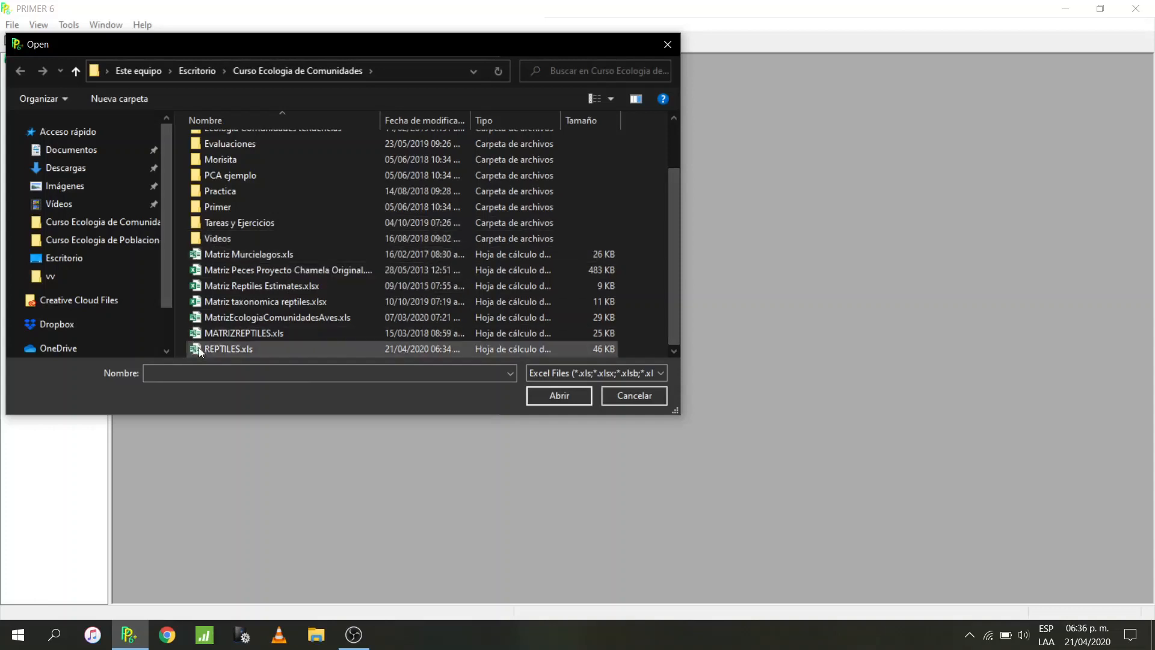
click(227, 347)
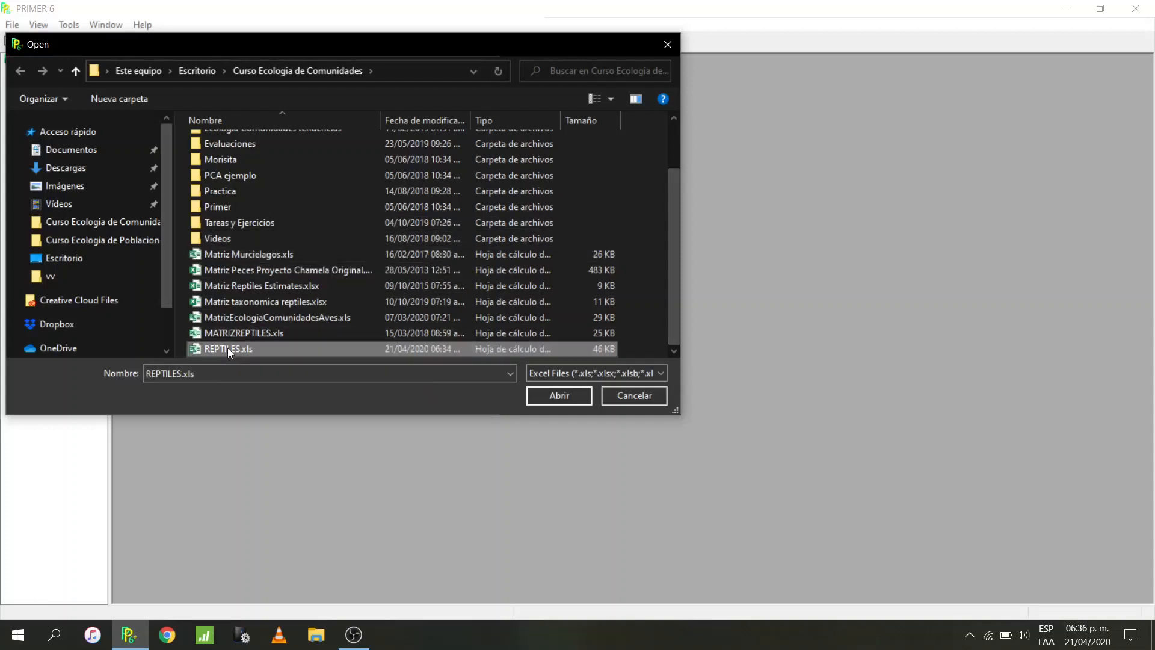
click(558, 396)
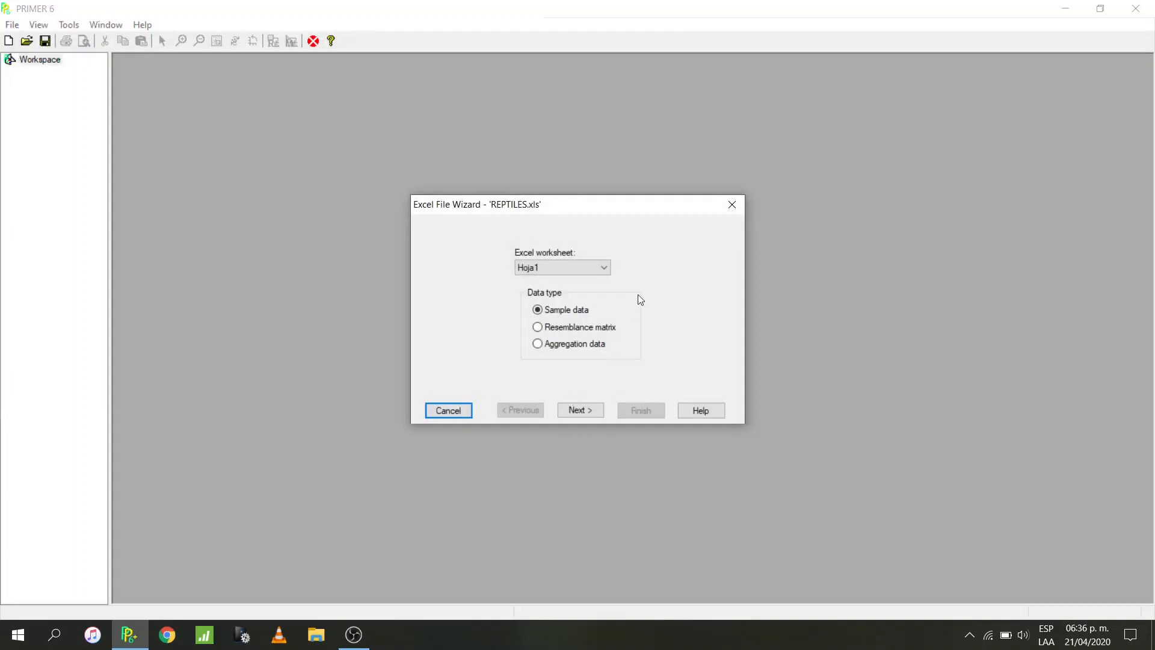
Step: Import worksheet Hoja1 as sample data without a title, using abundance data and blanks as zero, and maximize the data window
click(550, 265)
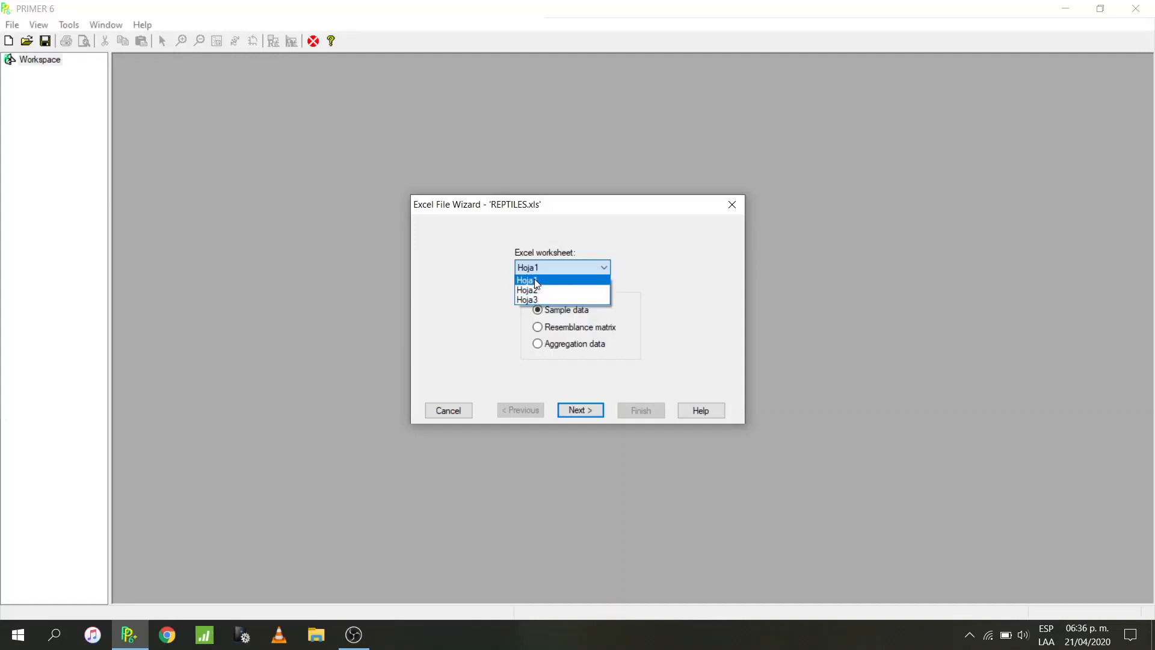
click(535, 280)
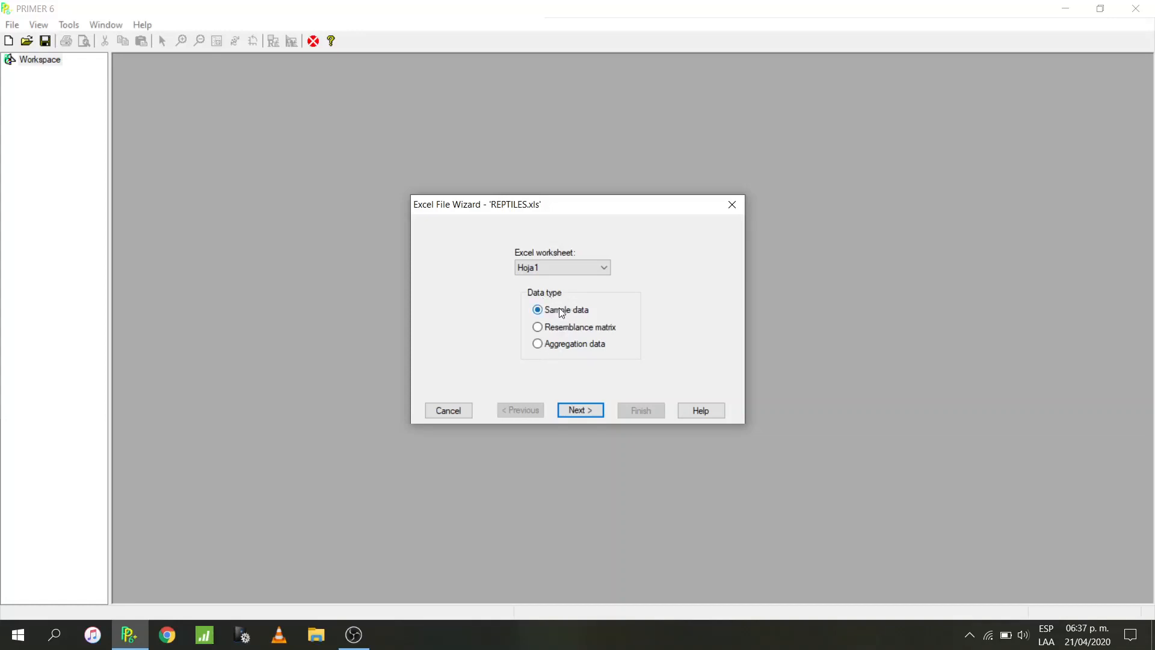
click(576, 411)
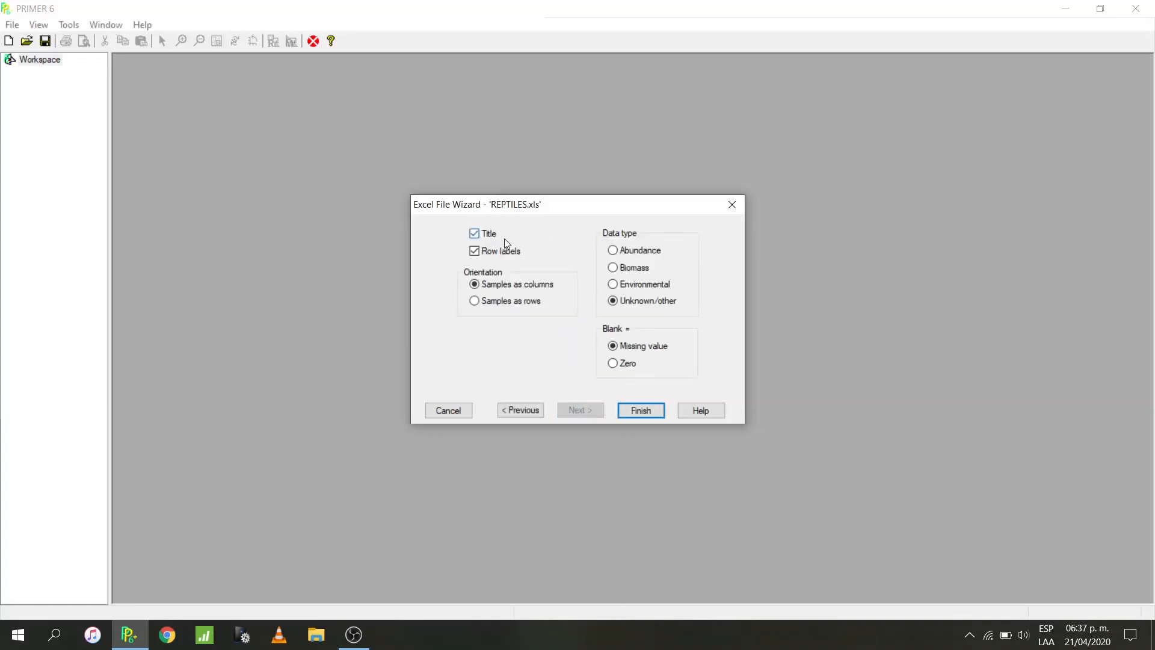
click(474, 235)
click(613, 364)
click(639, 414)
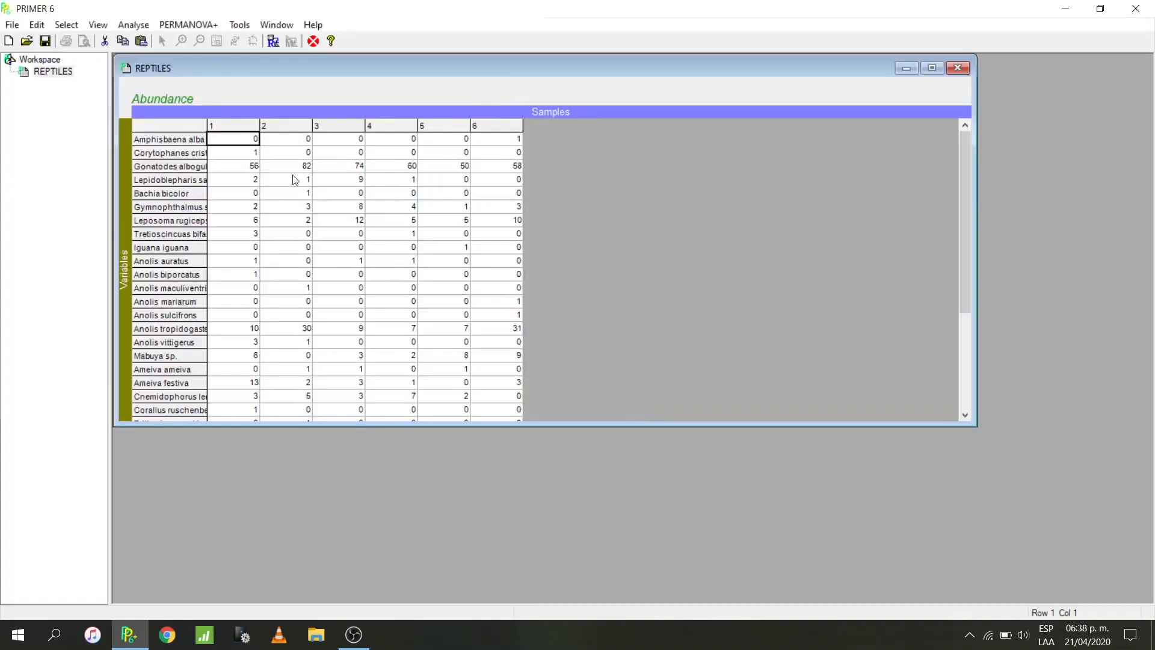
click(935, 70)
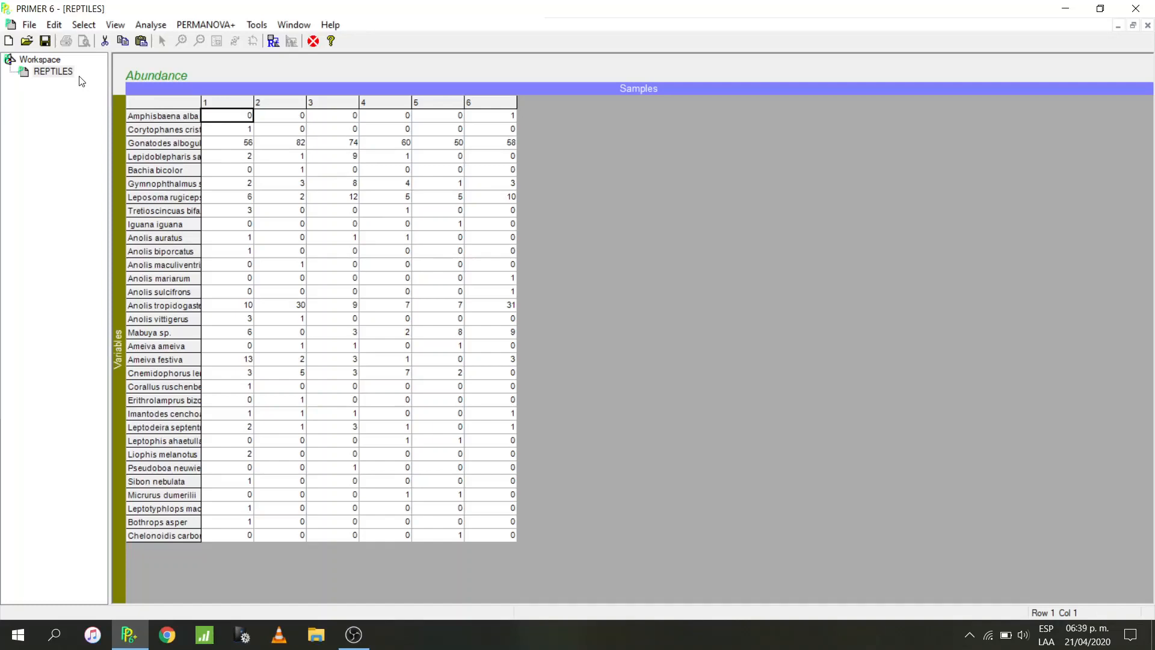
click(28, 41)
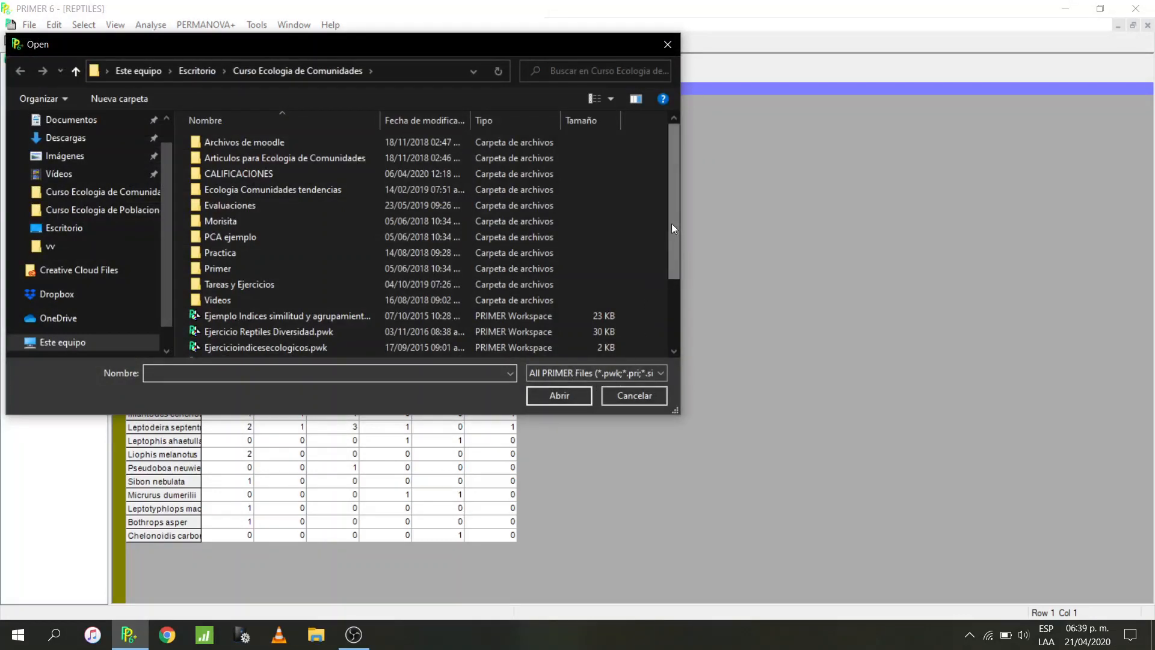
drag(671, 223, 682, 308)
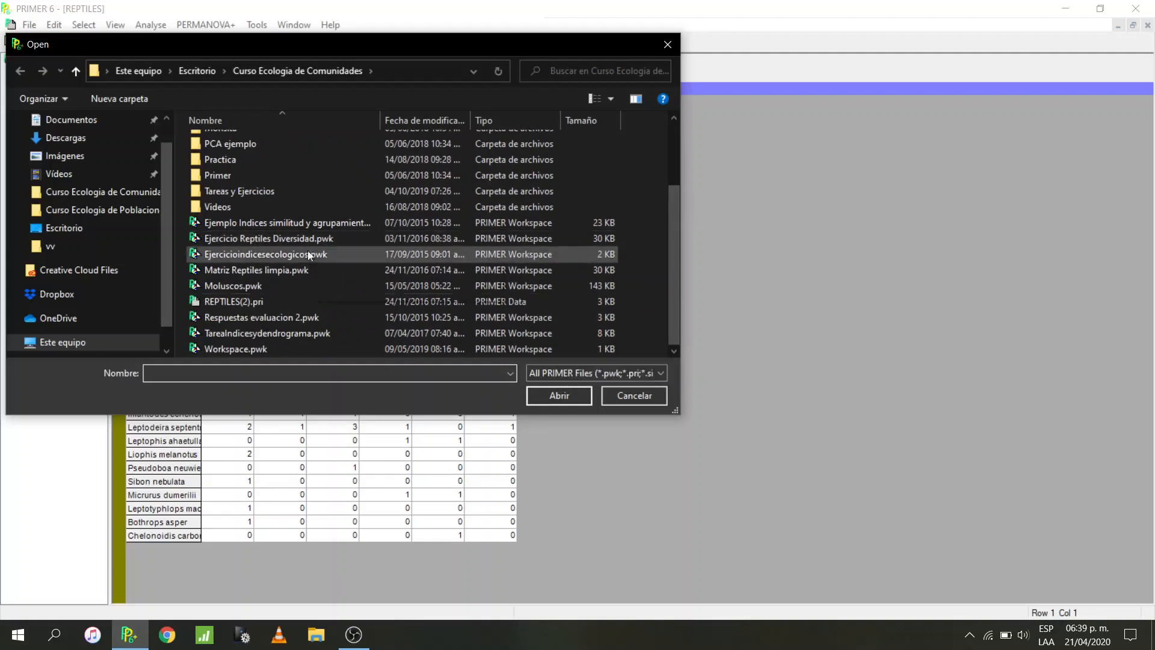
click(242, 302)
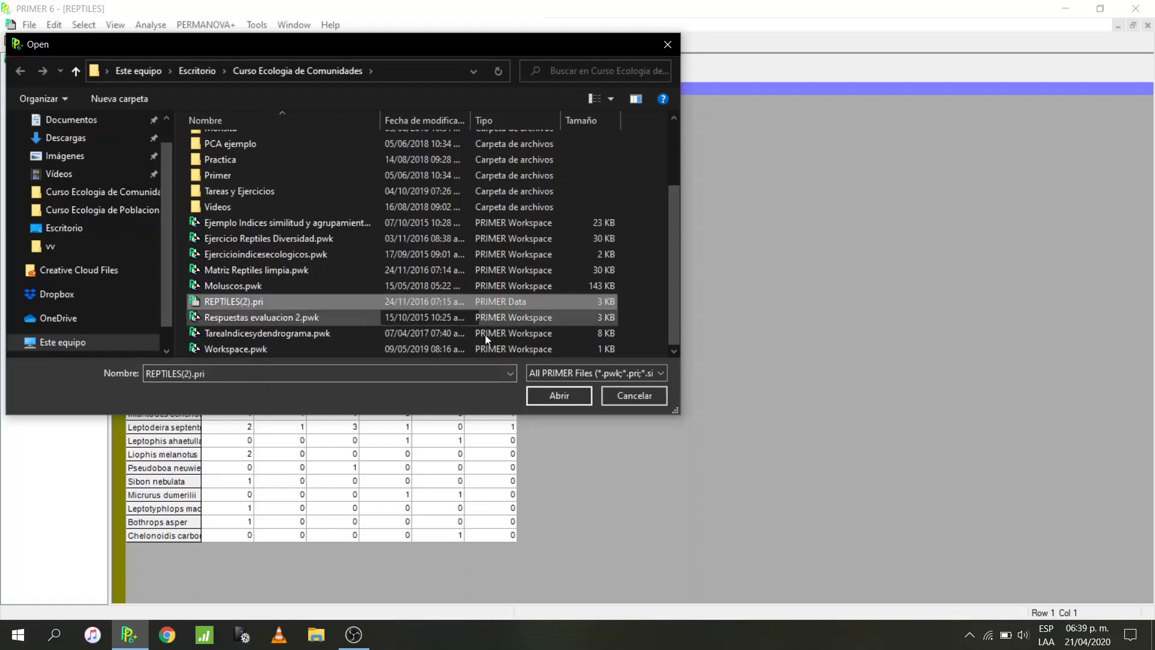
click(633, 397)
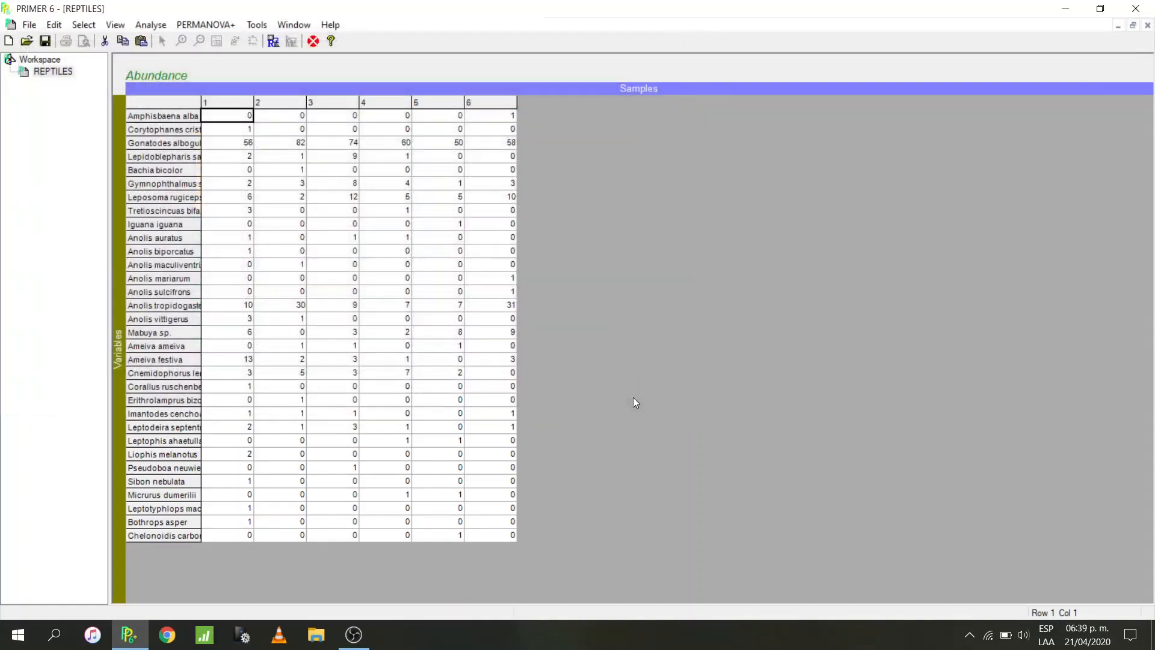
Step: Add a factor named Sitios to the samples of the REPTILES data sheet
click(52, 72)
click(53, 71)
click(92, 139)
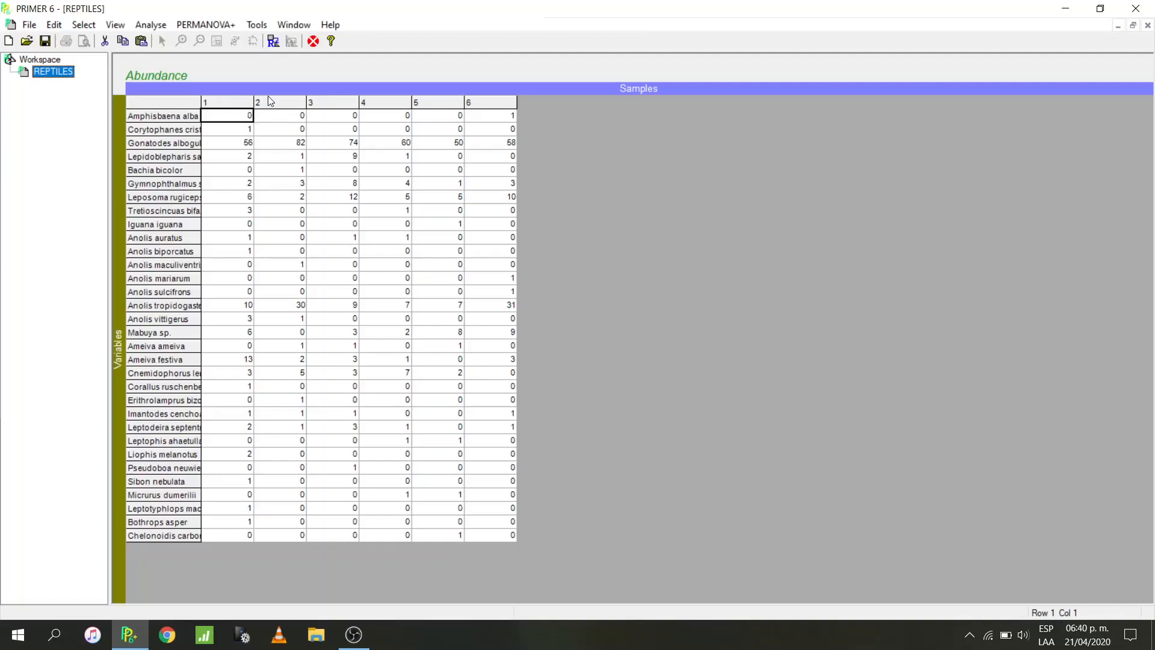
click(49, 28)
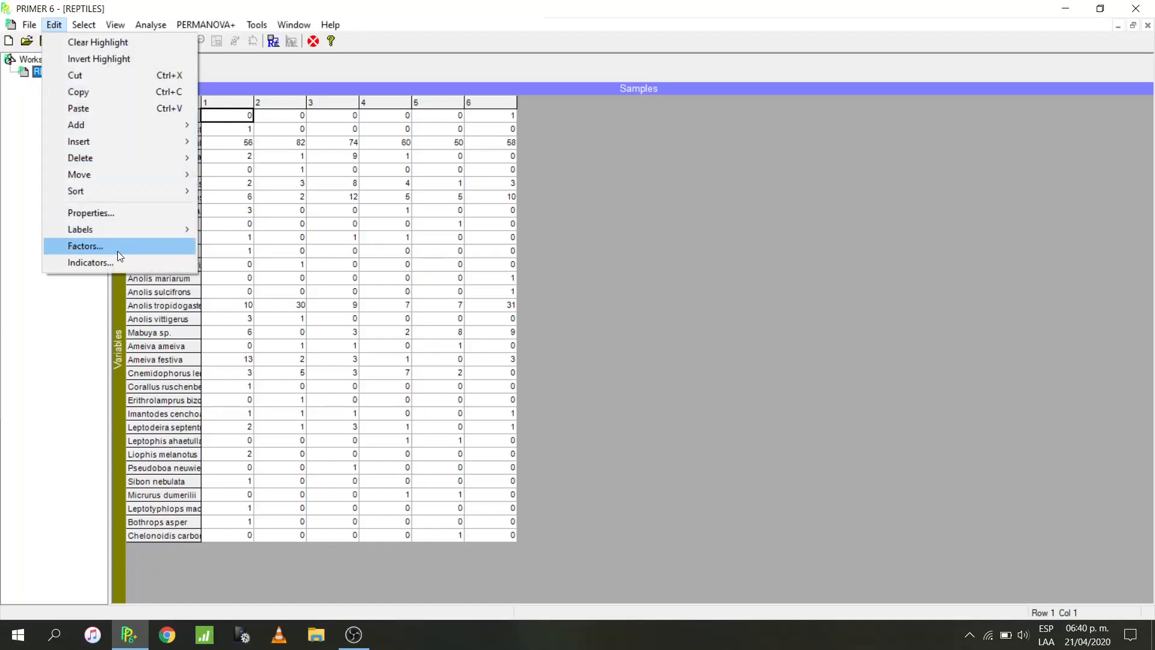
click(98, 246)
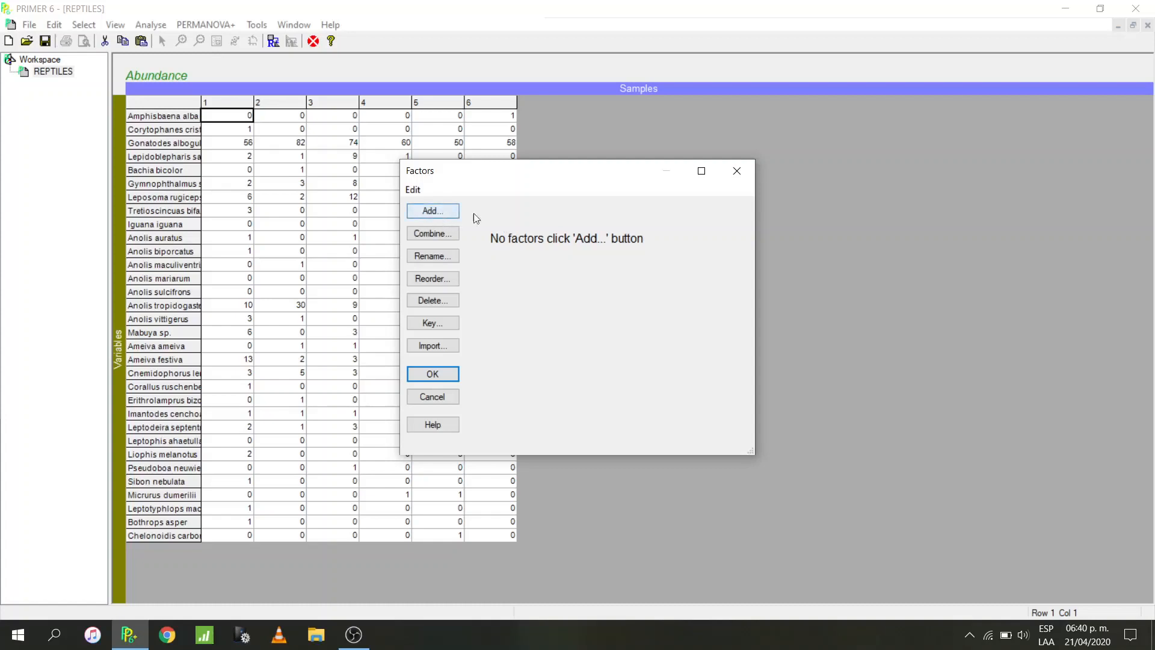
click(433, 214)
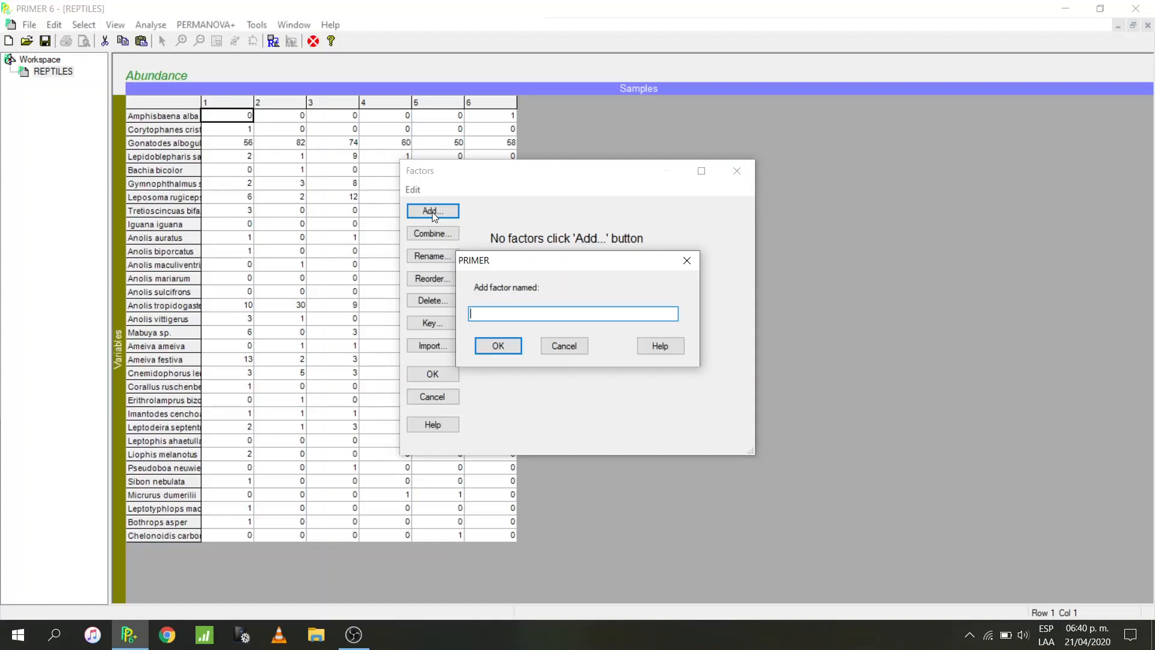
text(Sitios)
click(501, 346)
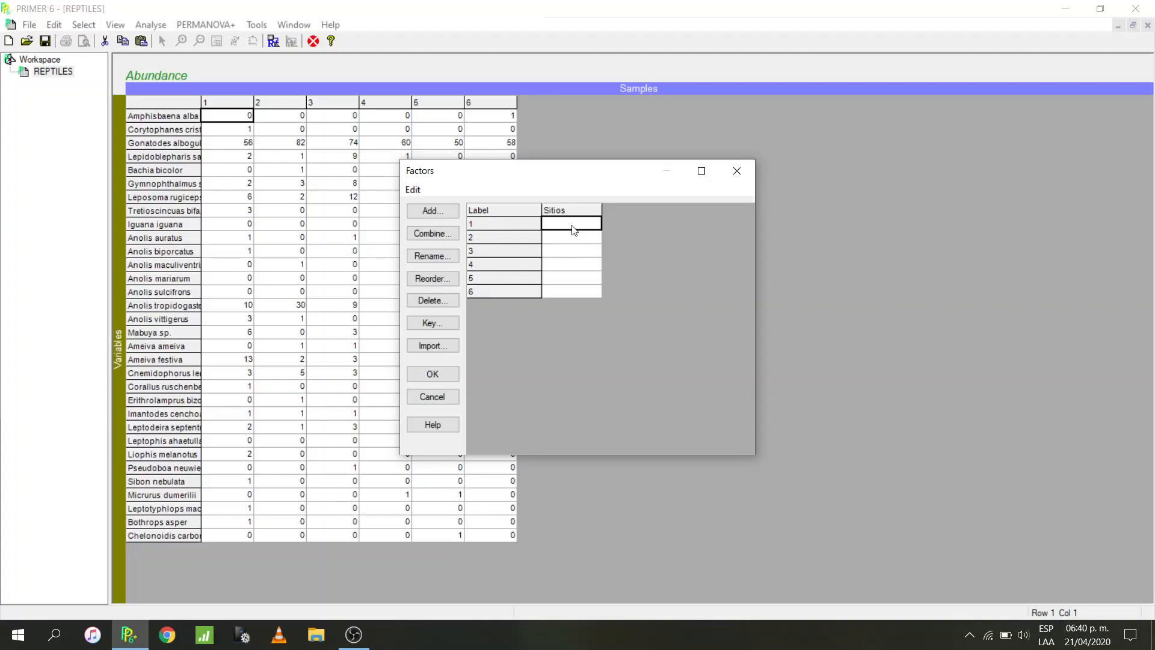
Step: Assign the Sitios level Bosque to samples 1, 2 and 3
text(Bosque)
click(570, 238)
text(Bosque)
click(568, 251)
text(Bosque)
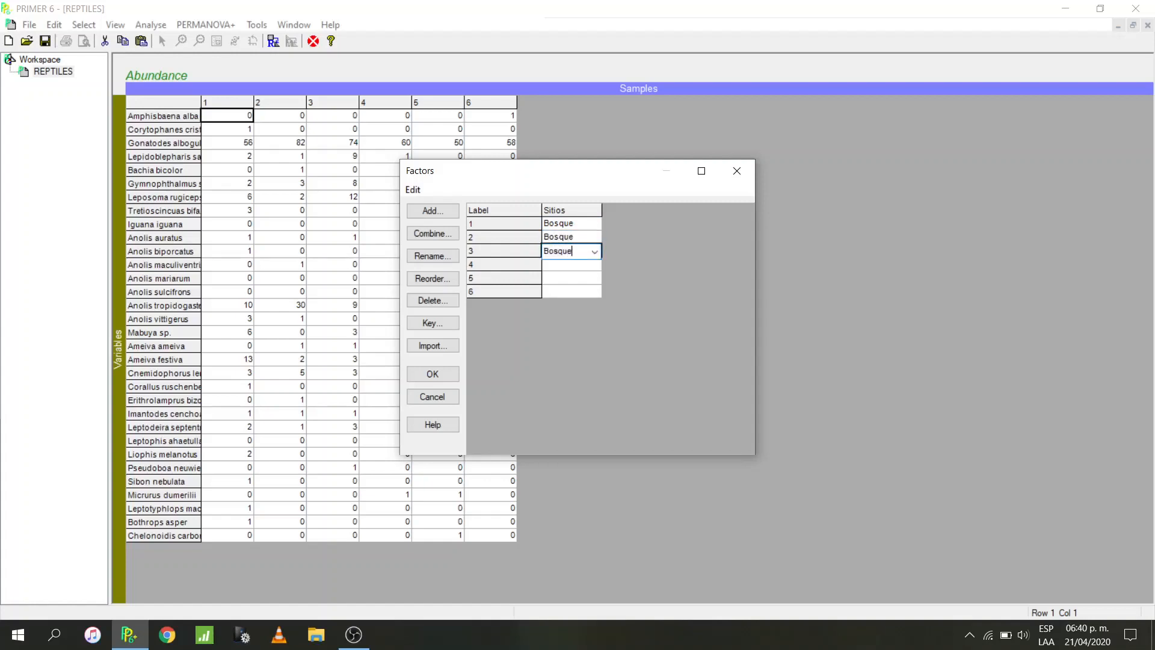
Step: Assign the Sitios level Pradera to samples 4, 5 and 6 and accept the factor table
click(557, 264)
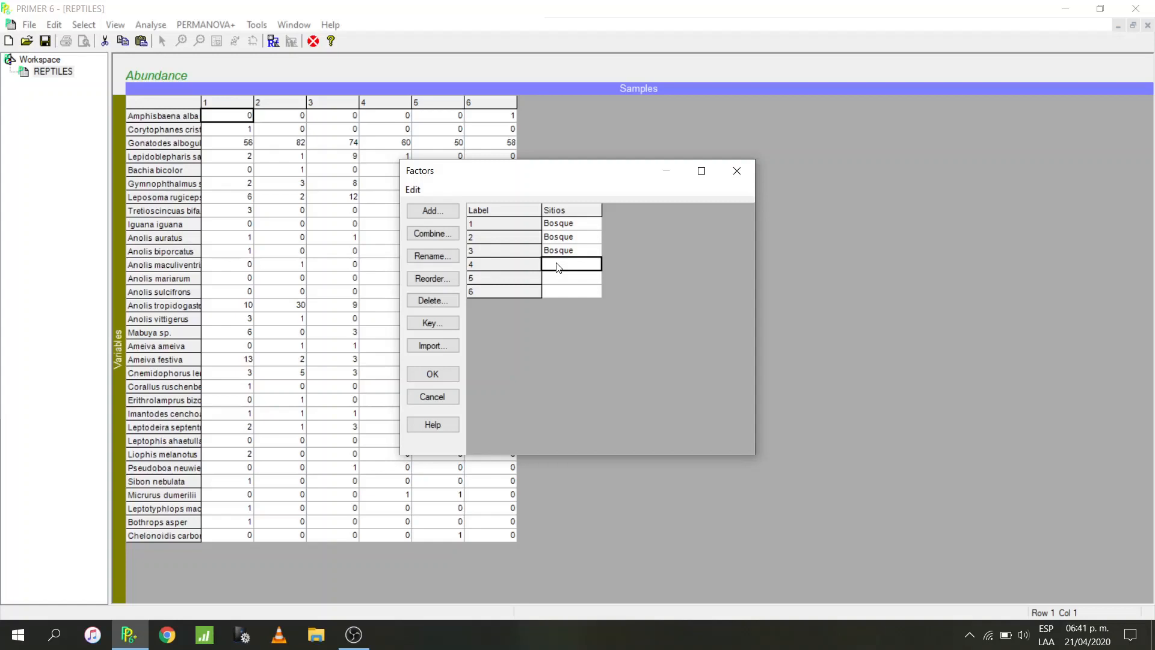
click(559, 267)
text(Pradera)
click(571, 278)
text(Pradera)
click(562, 291)
text(Prad)
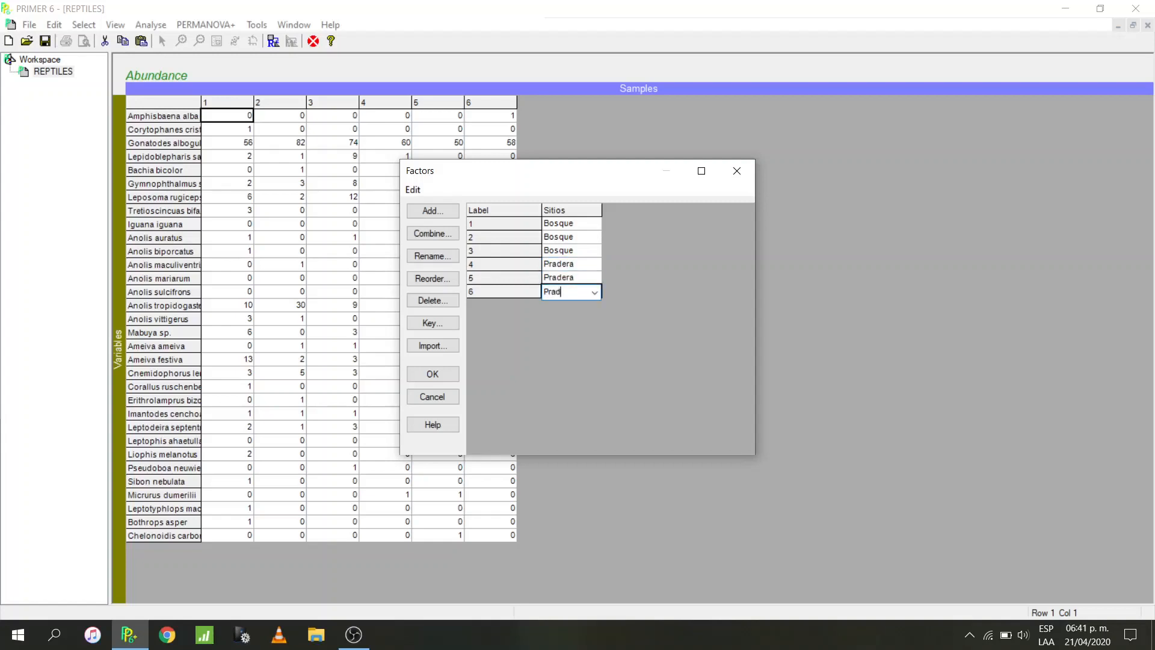
text(era)
key(Return)
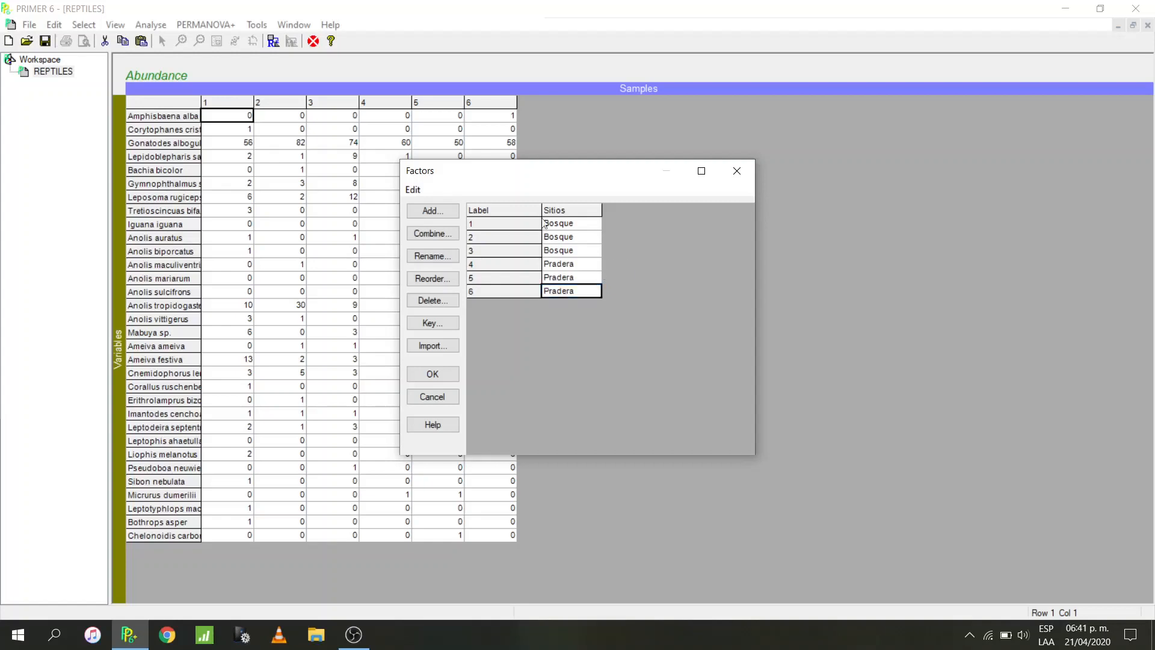
click(433, 374)
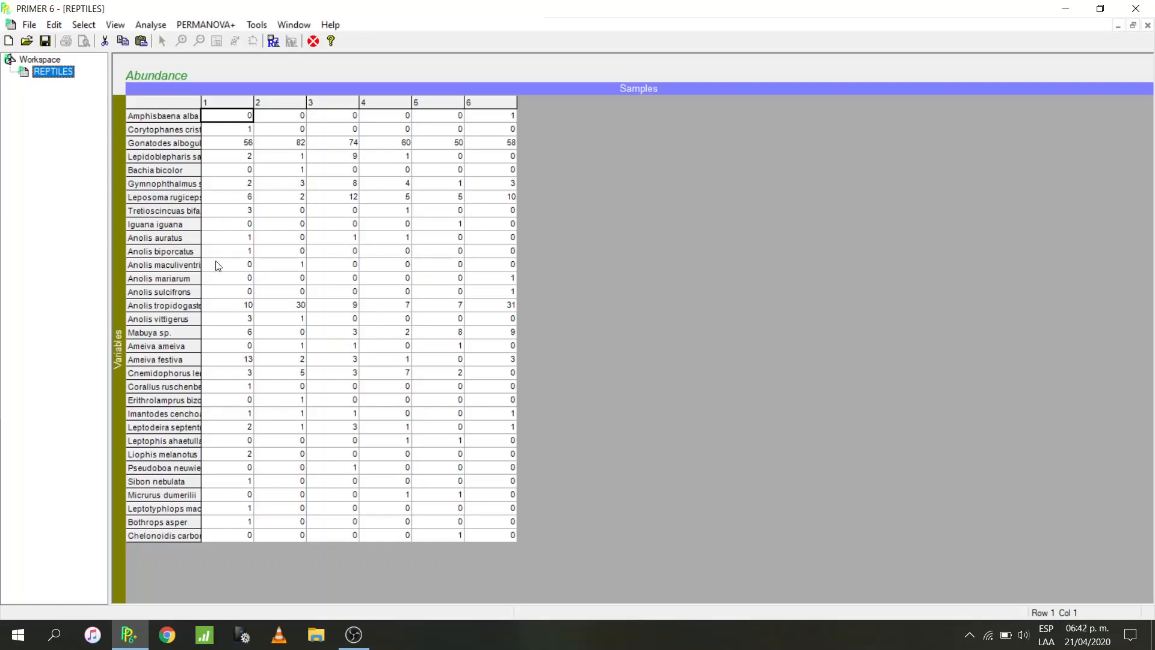
Step: Sum the REPTILES samples by the factor Sitios, with no summing of the variables
click(255, 24)
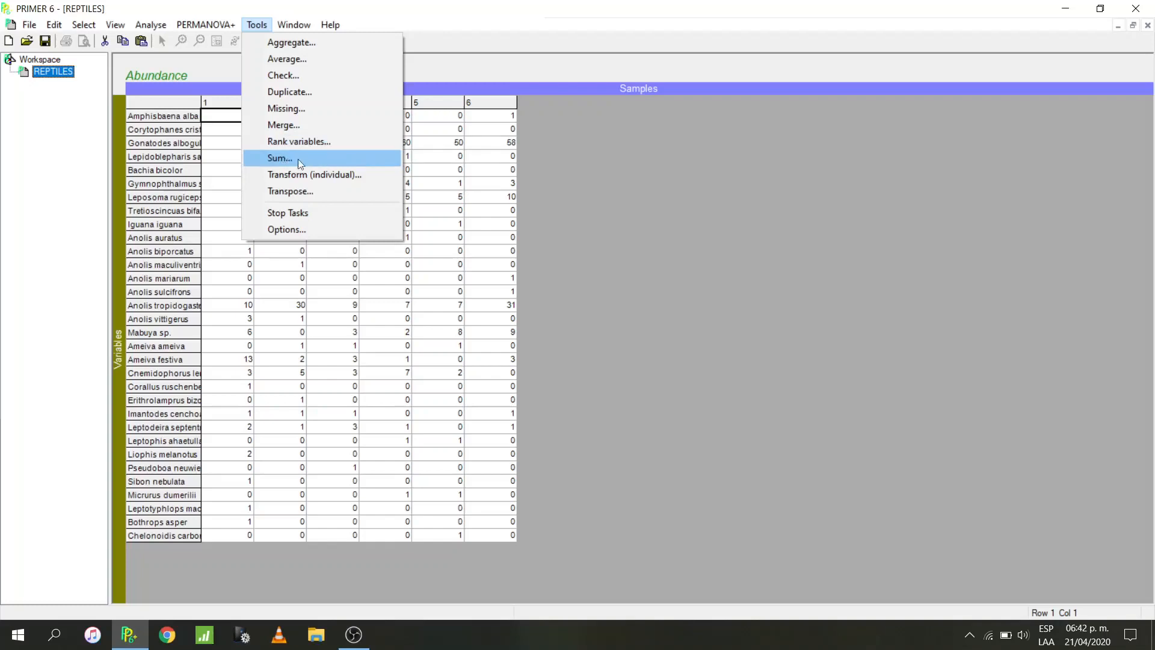
click(315, 160)
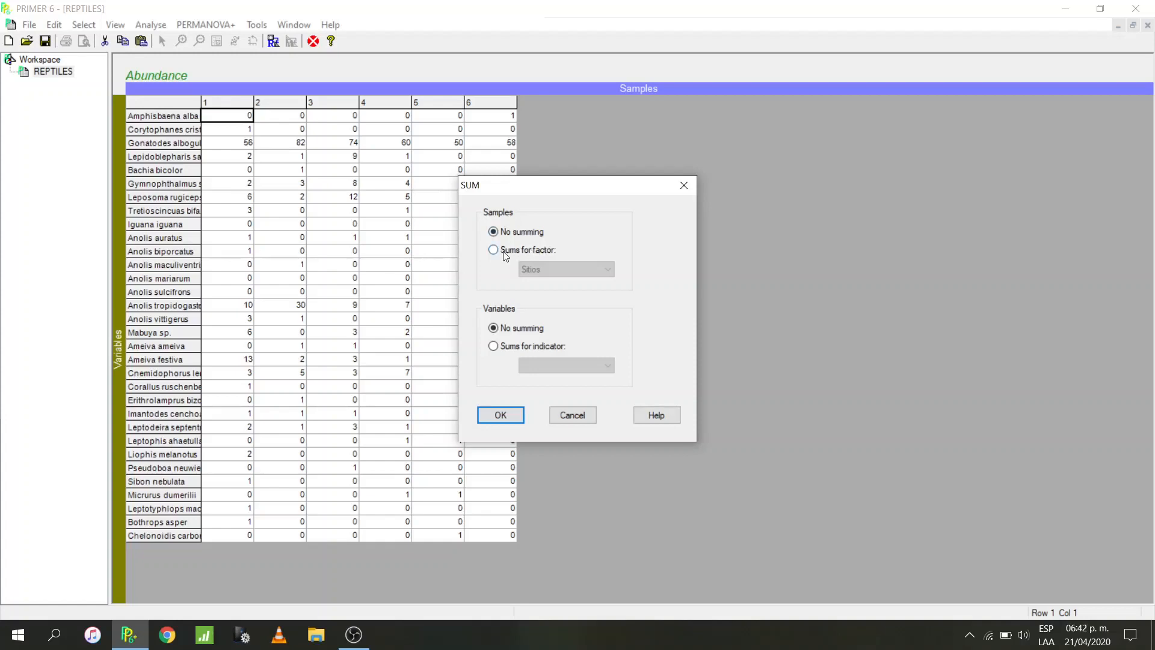
click(522, 250)
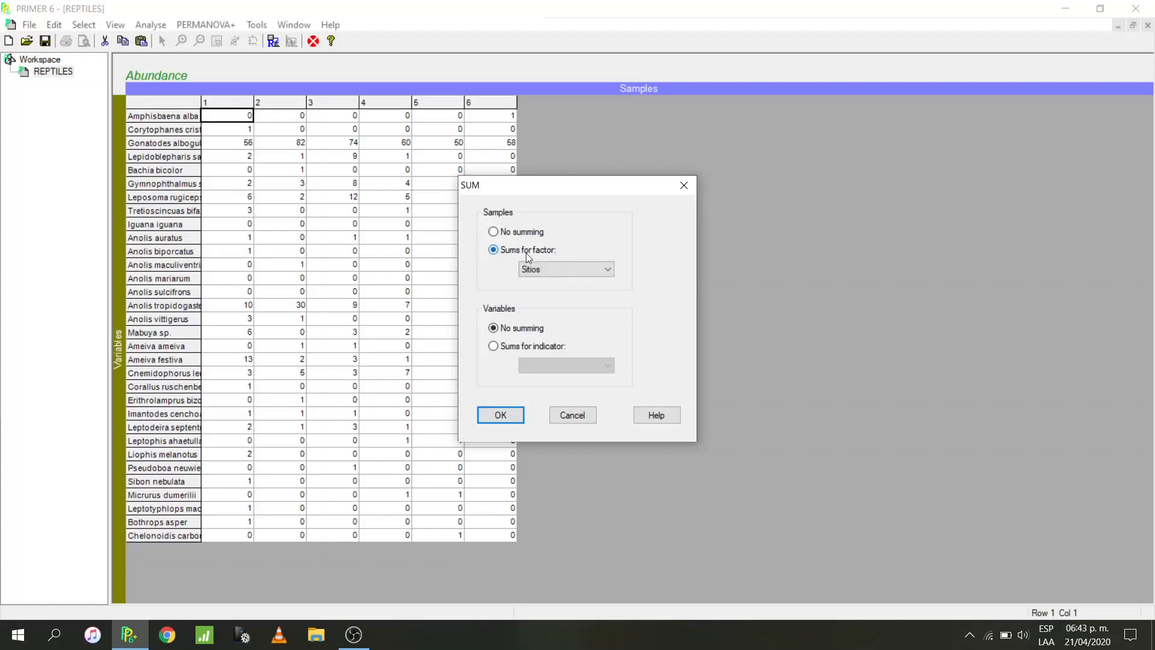
click(569, 272)
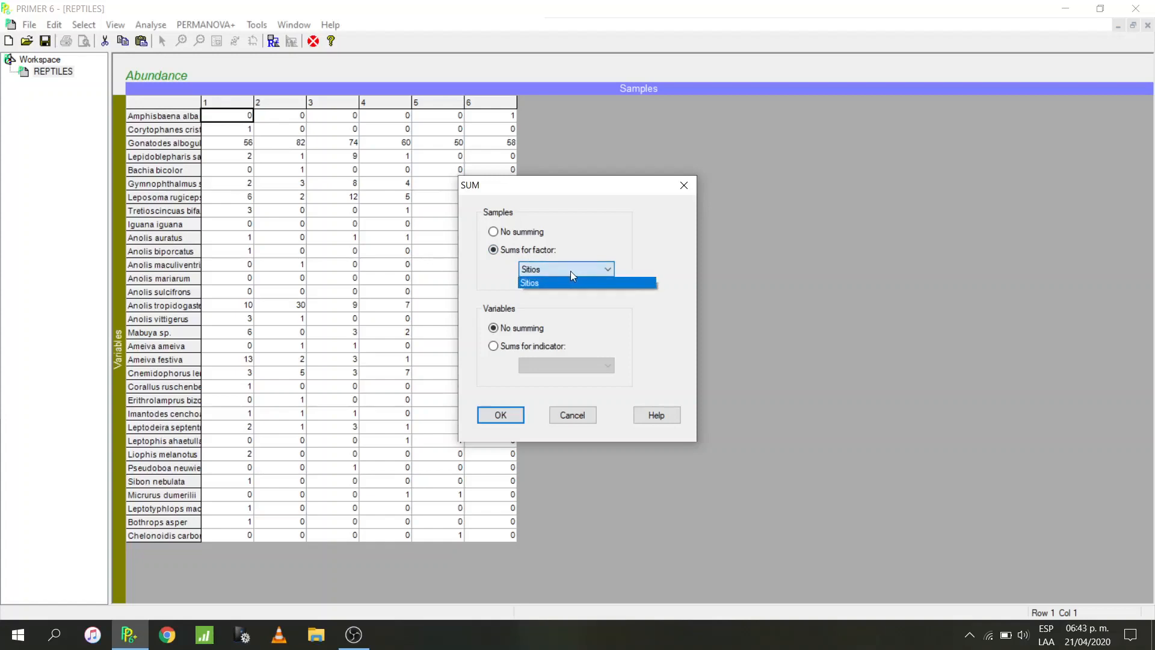
click(570, 271)
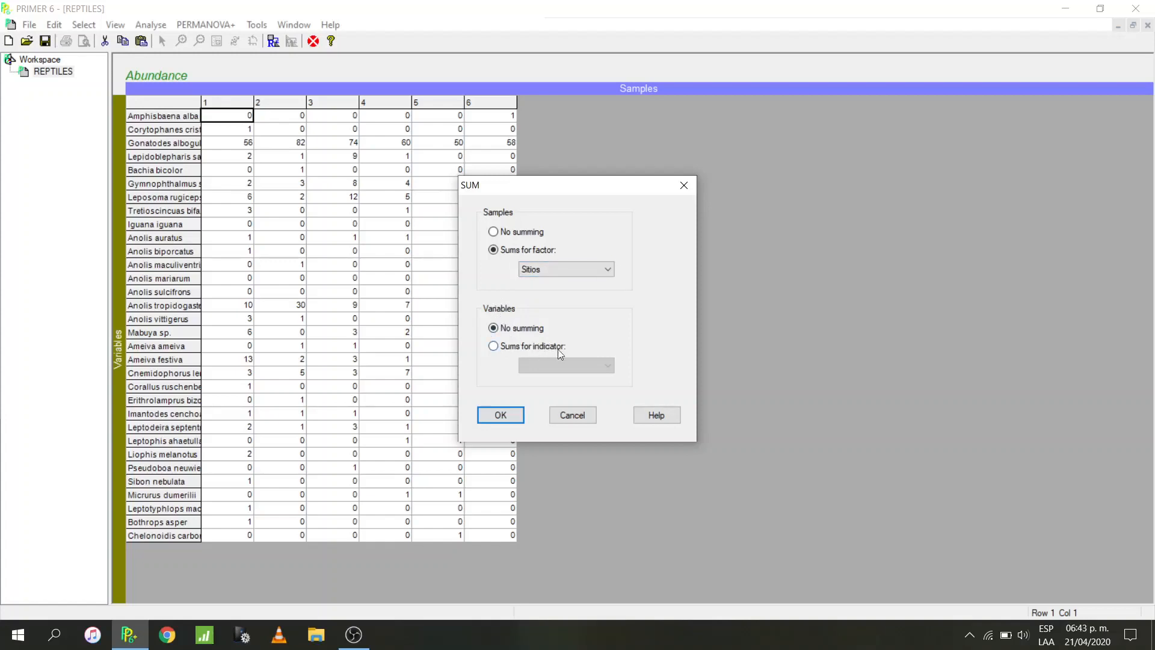
click(493, 347)
click(493, 328)
click(499, 415)
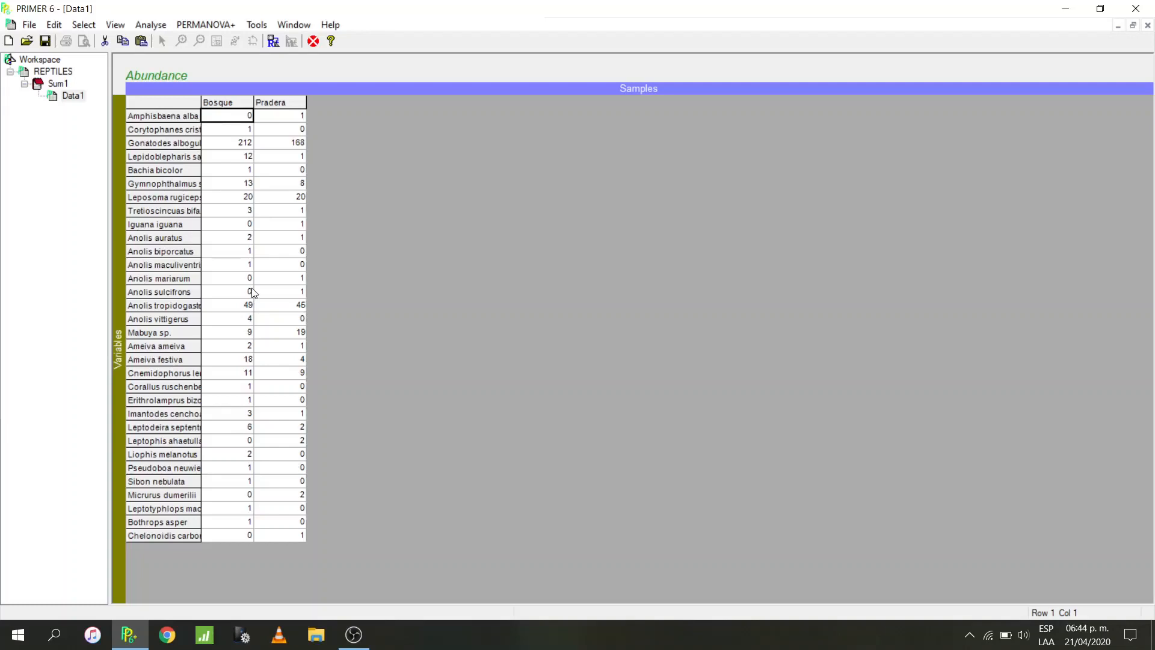
Step: Set up a DIVERSE analysis of the summed data with total species S, total individuals N, Shannon H' in log base e and Simpson 1-λ = 1-SUM(Pi^2)
click(151, 24)
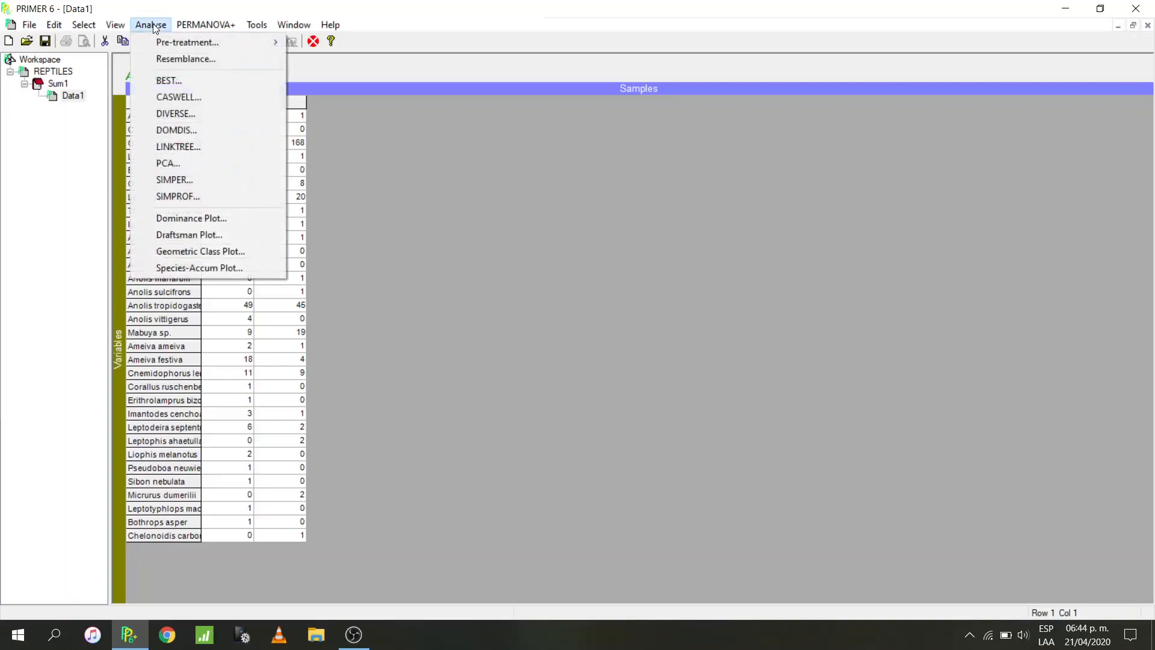
click(182, 113)
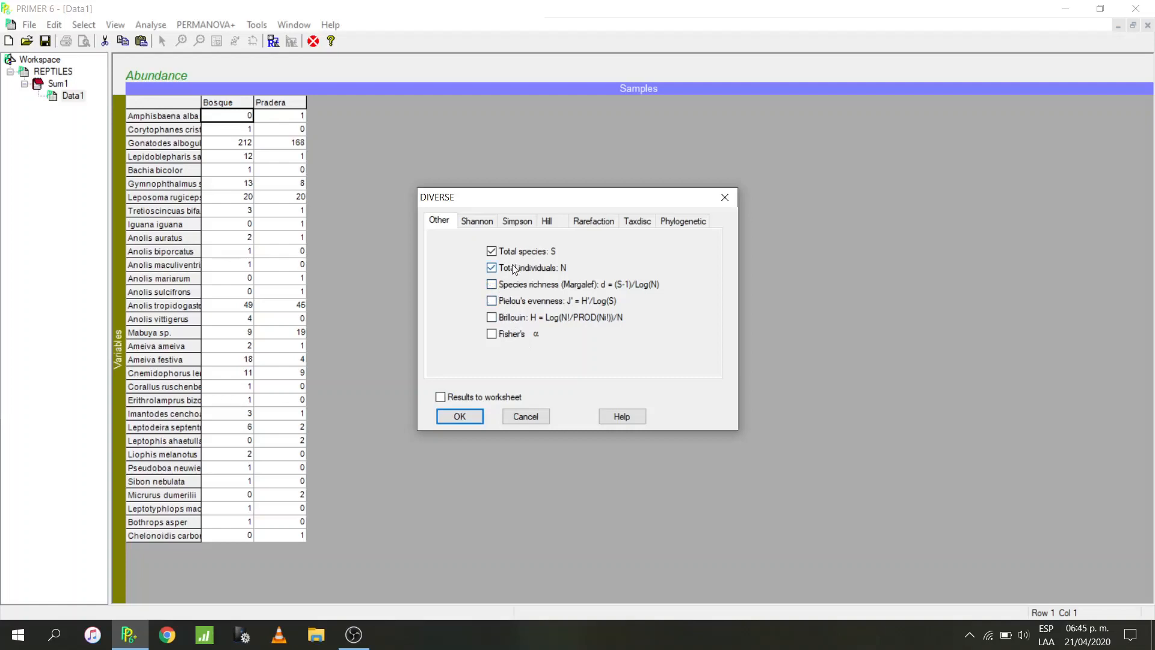
click(473, 225)
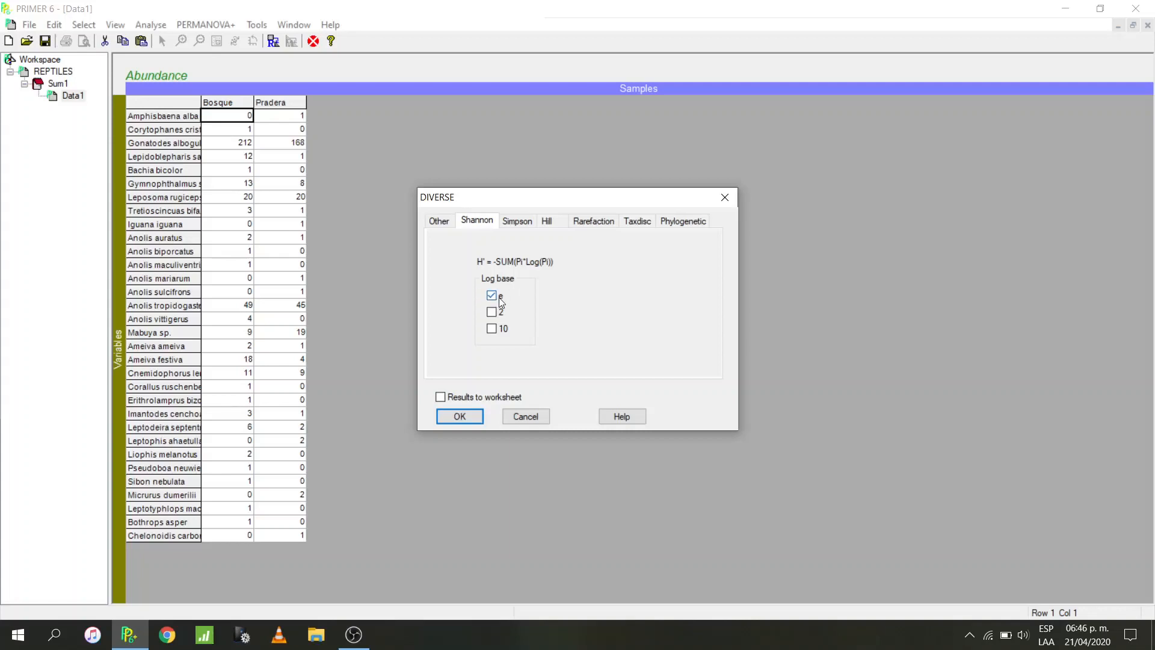
click(513, 223)
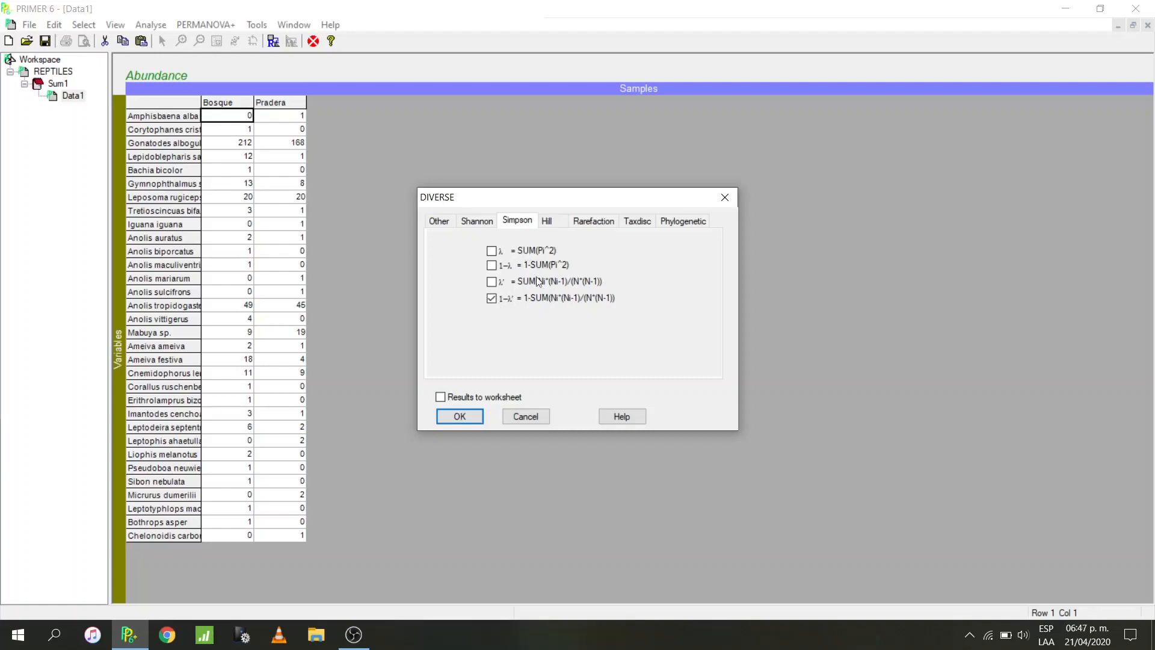
click(492, 299)
Step: Review the Hill, Rarefaction, Taxdisc and Phylogenetic options without selecting any, and run DIVERSE with the chosen indices
click(548, 222)
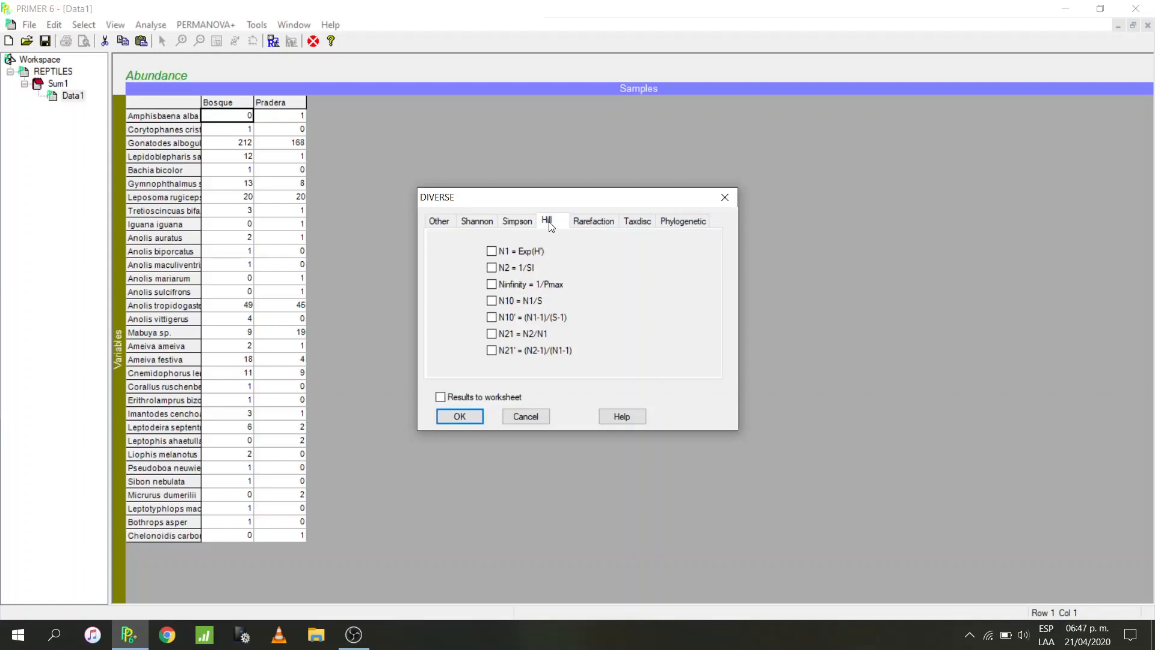
click(593, 222)
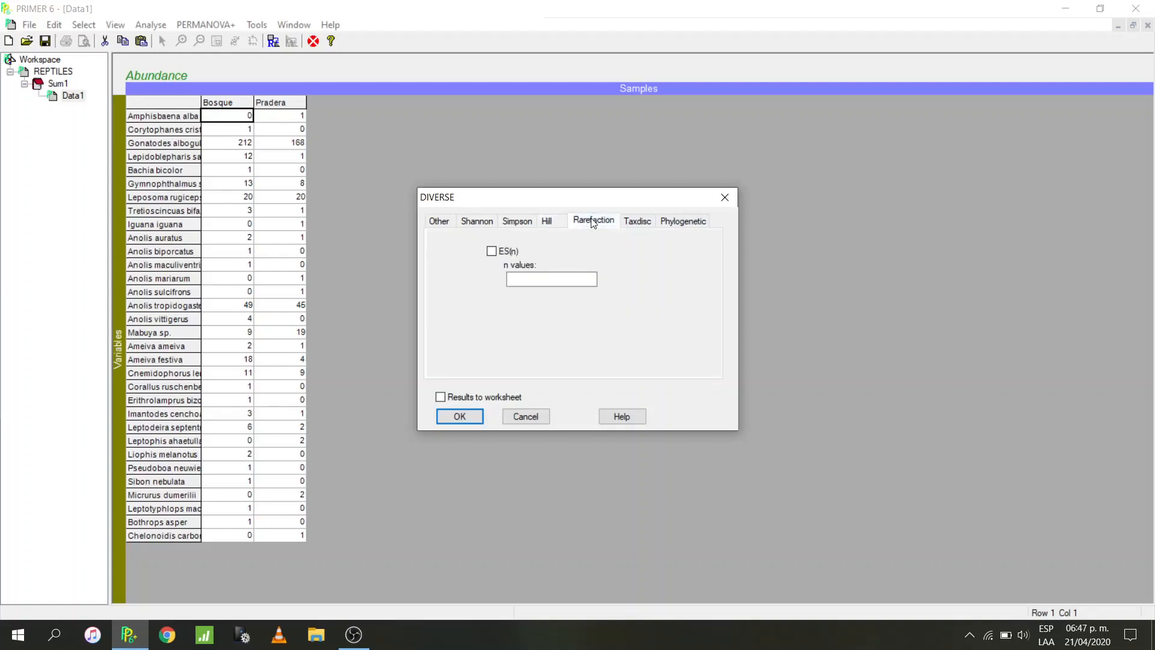
click(649, 222)
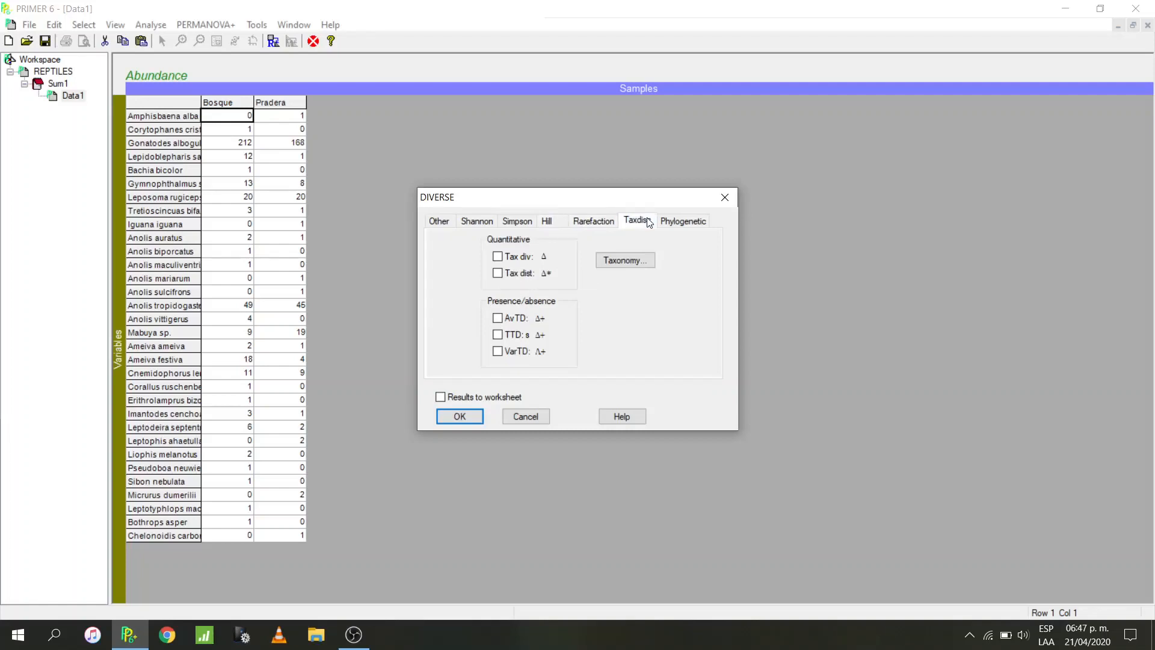
click(686, 224)
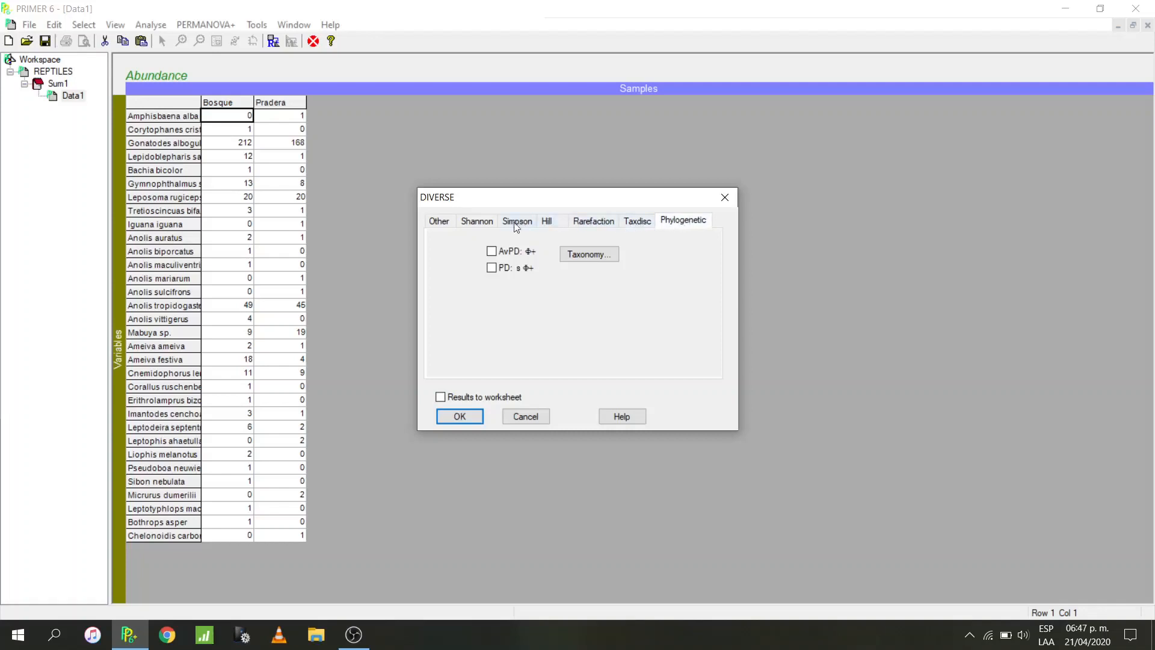
click(475, 222)
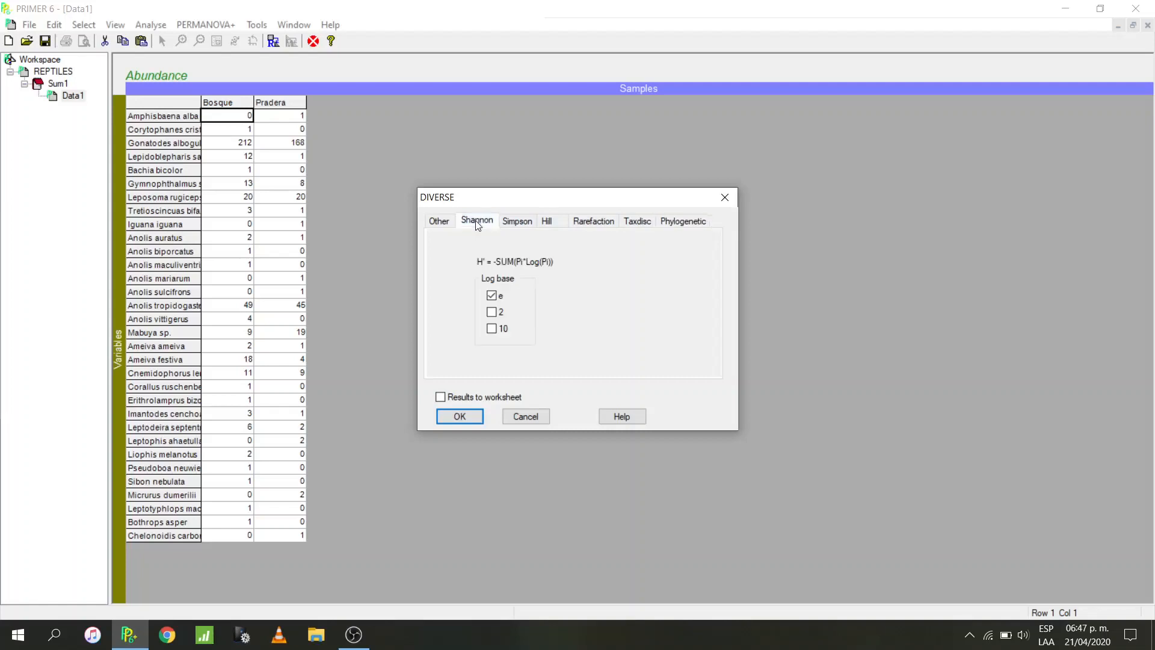
click(516, 223)
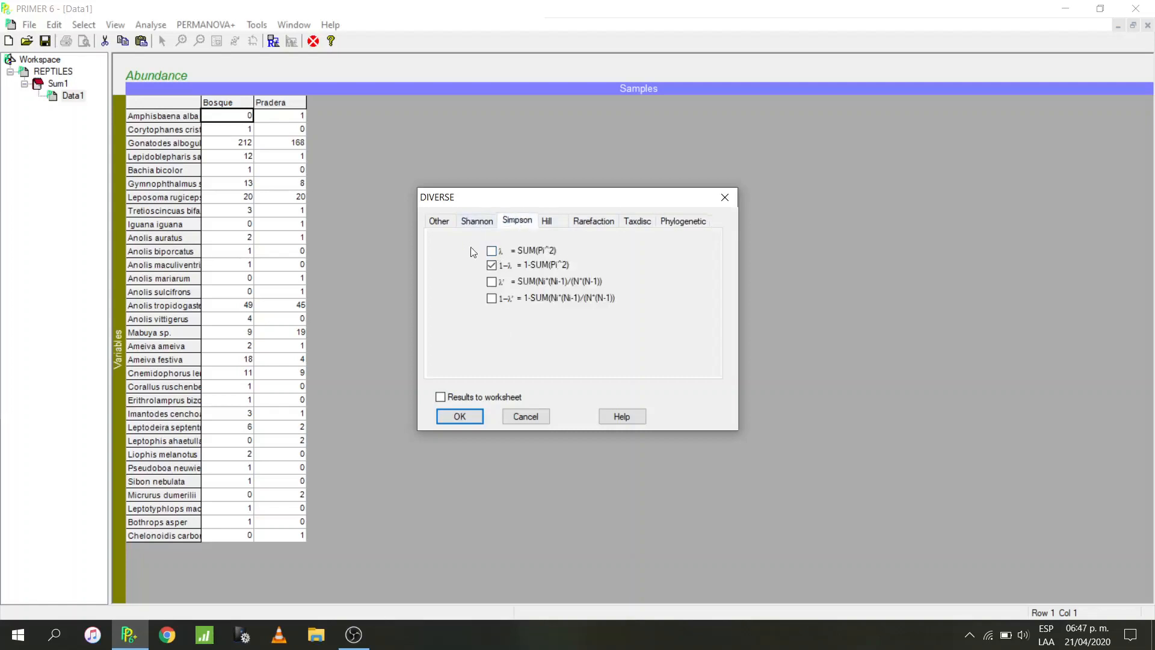
click(439, 224)
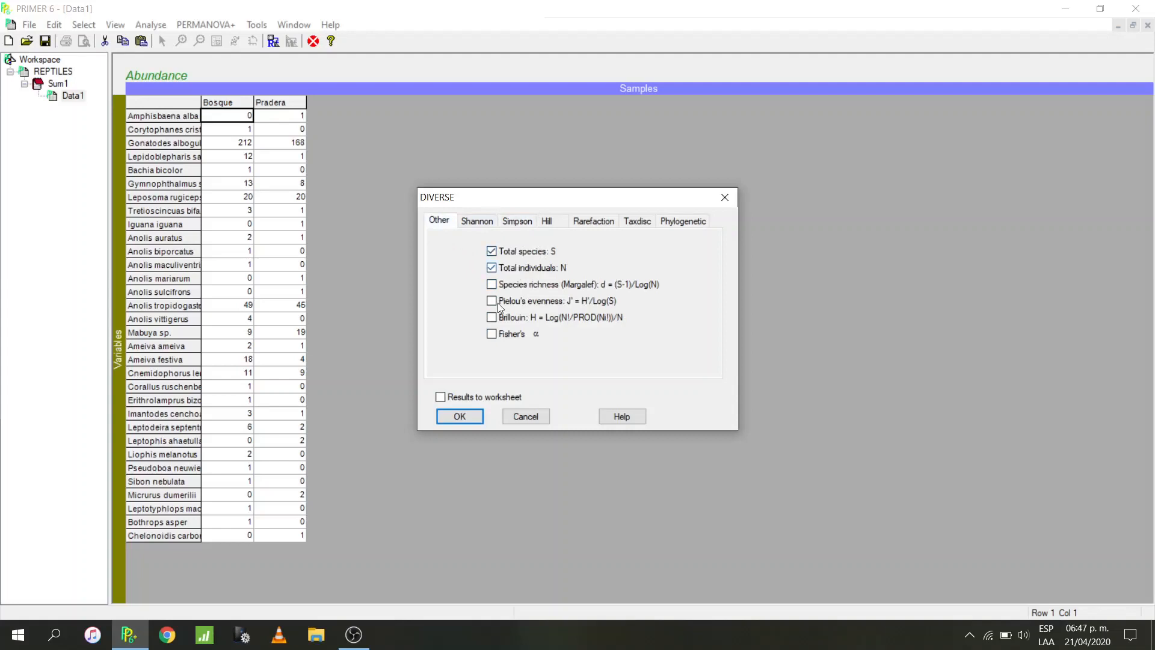
click(458, 416)
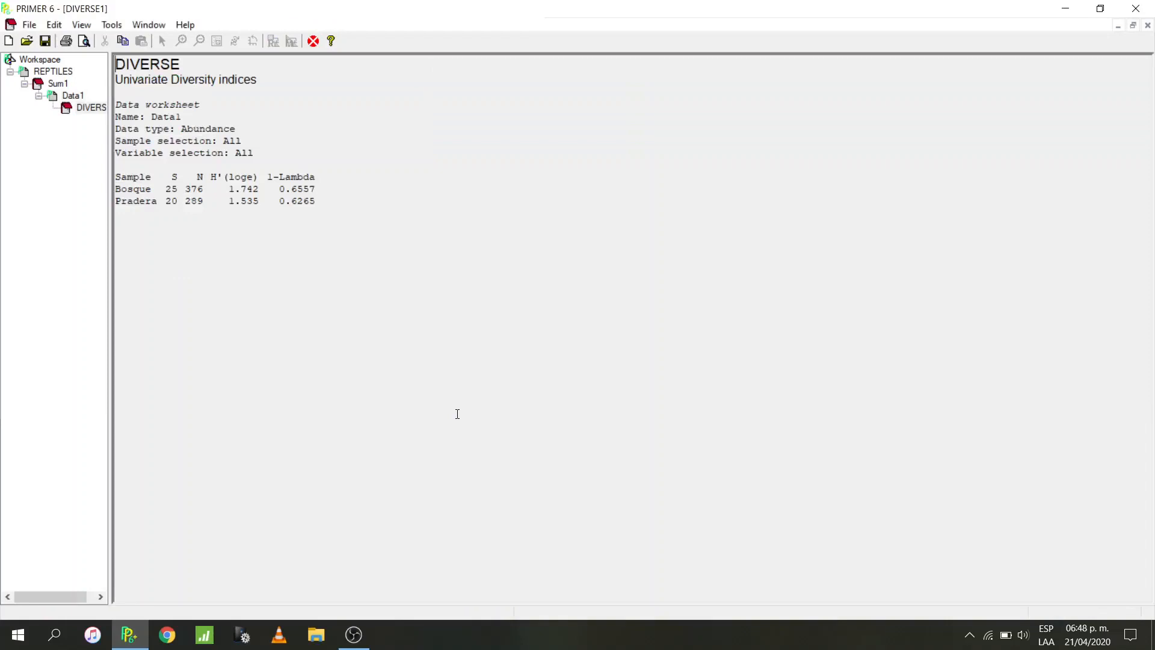
drag(110, 161, 133, 161)
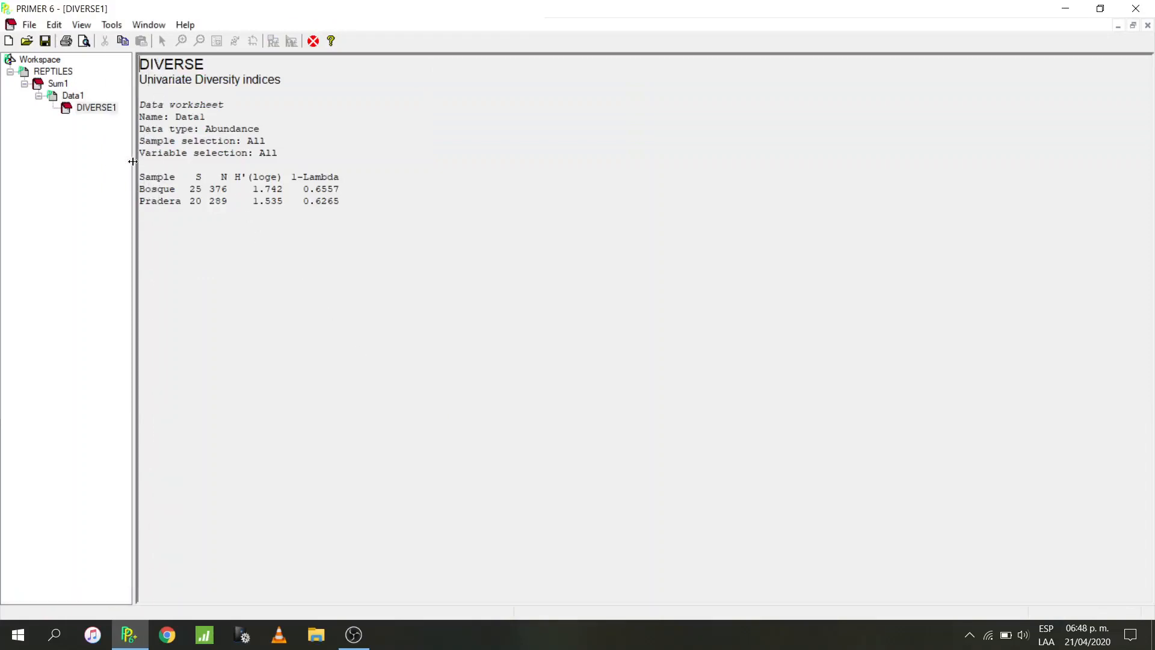